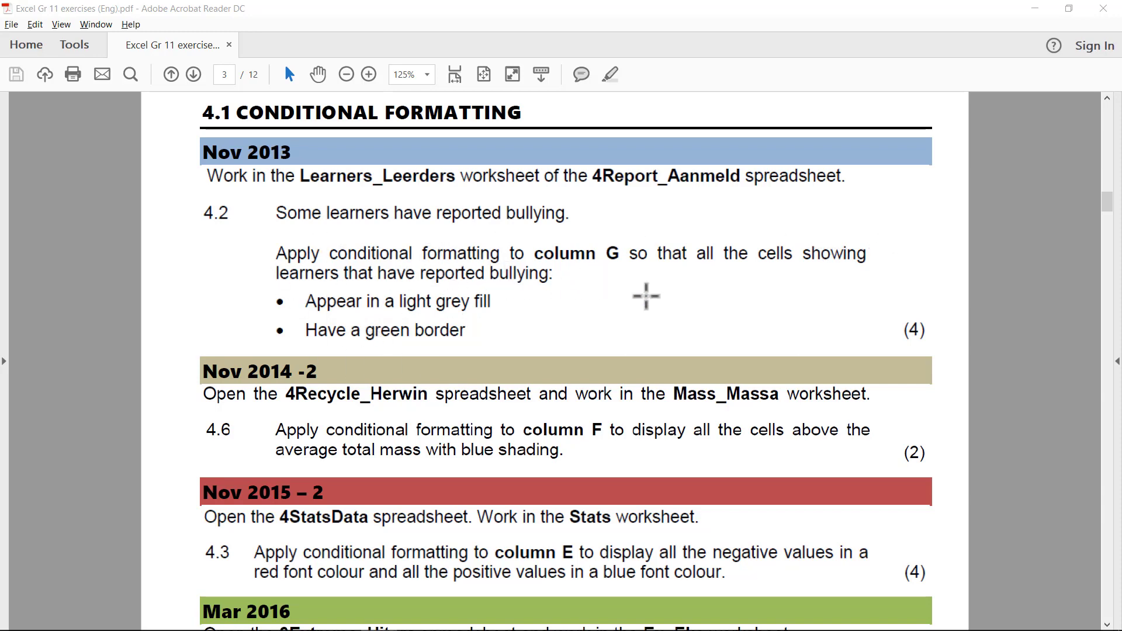
- Bring the 4Report_Aanmeld workbook into view and look over column G
{"action": "left_click", "coordinate": [1033, 10]}
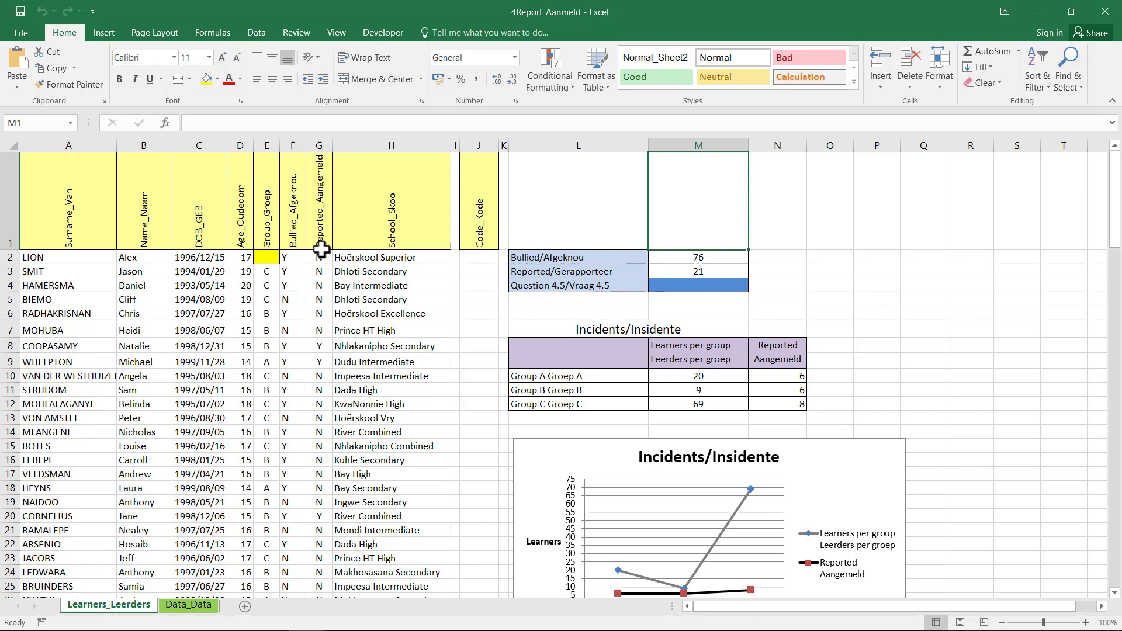
{"action": "left_click", "coordinate": [319, 145]}
{"action": "scroll", "coordinate": [326, 259], "scroll_direction": "down", "scroll_amount": 8}
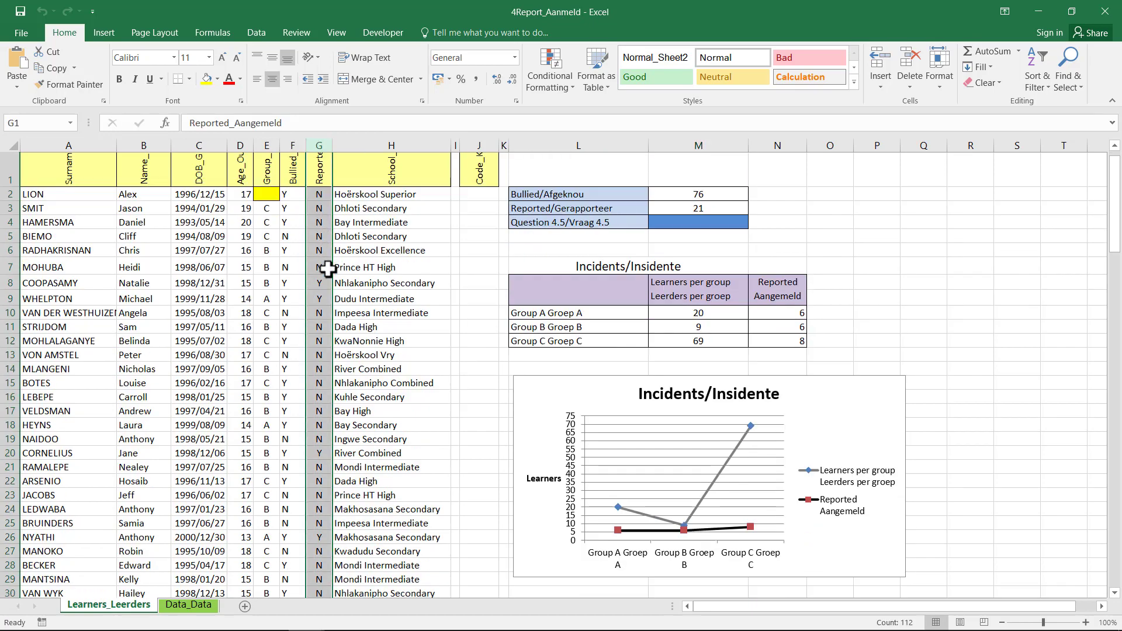
{"action": "scroll", "coordinate": [334, 304], "scroll_direction": "up", "scroll_amount": 8}
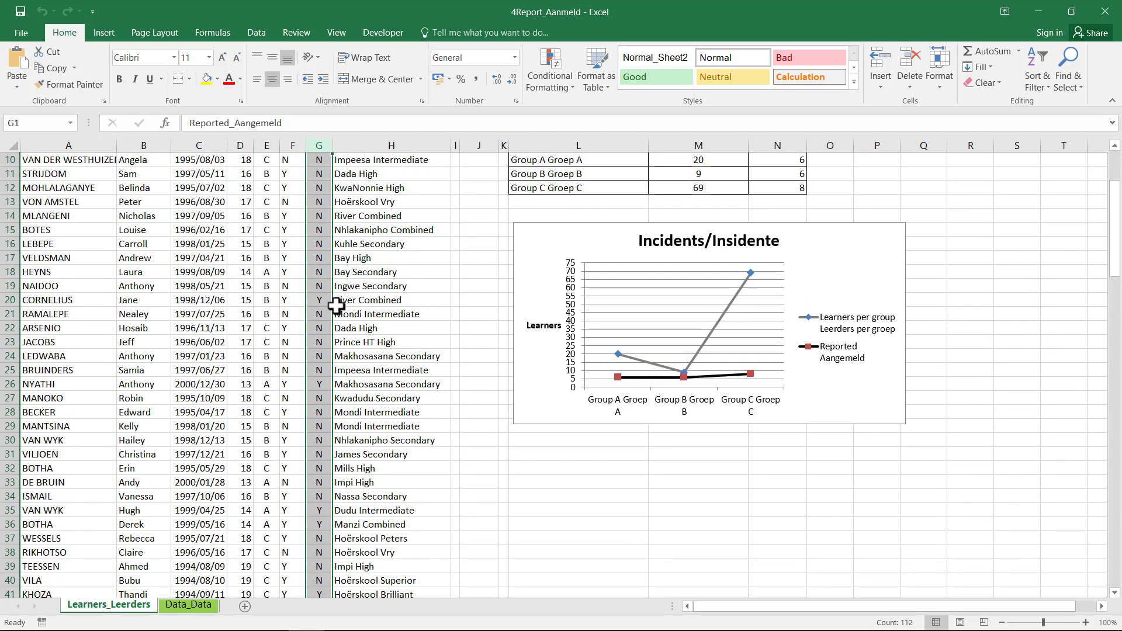
- Select the Reported_Aangemeld entries from G2 down to G112
{"action": "left_click", "coordinate": [319, 346]}
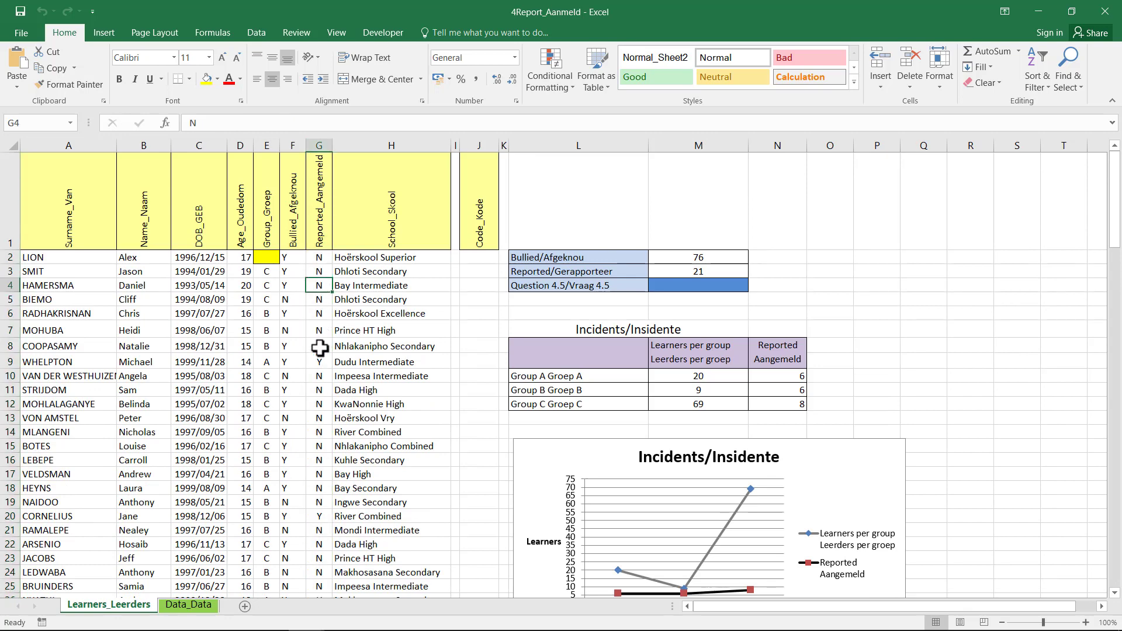
{"action": "left_click", "coordinate": [325, 253]}
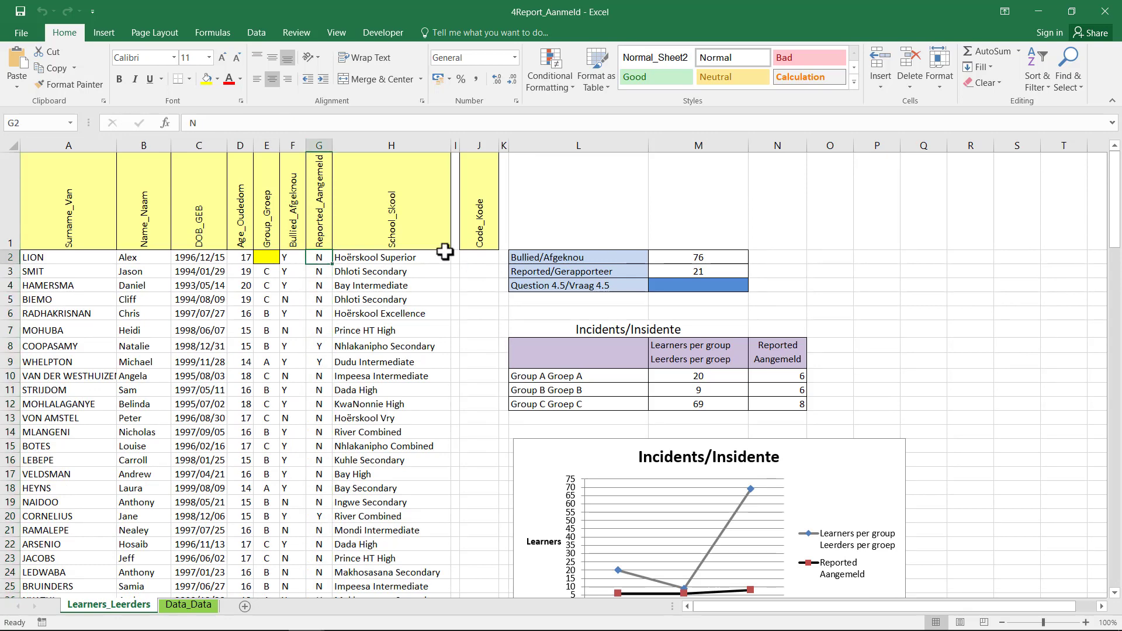
{"action": "key", "text": "ctrl+shift+Down"}
{"action": "scroll", "coordinate": [314, 277], "scroll_direction": "up", "scroll_amount": 15}
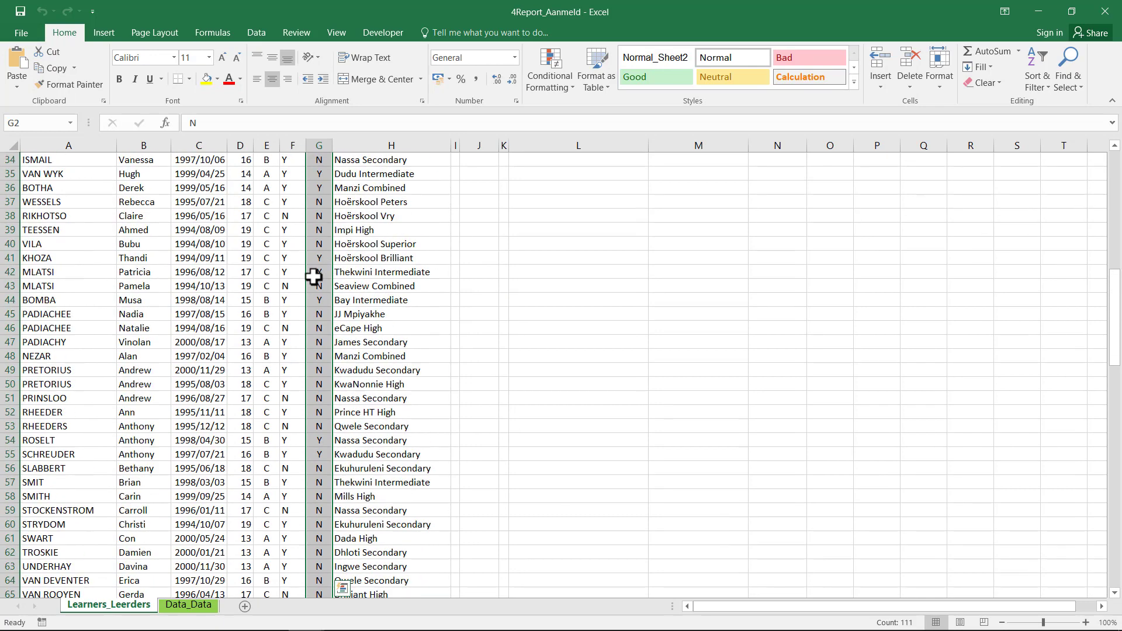
{"action": "scroll", "coordinate": [314, 277], "scroll_direction": "up", "scroll_amount": 11}
{"action": "left_click", "coordinate": [319, 257]}
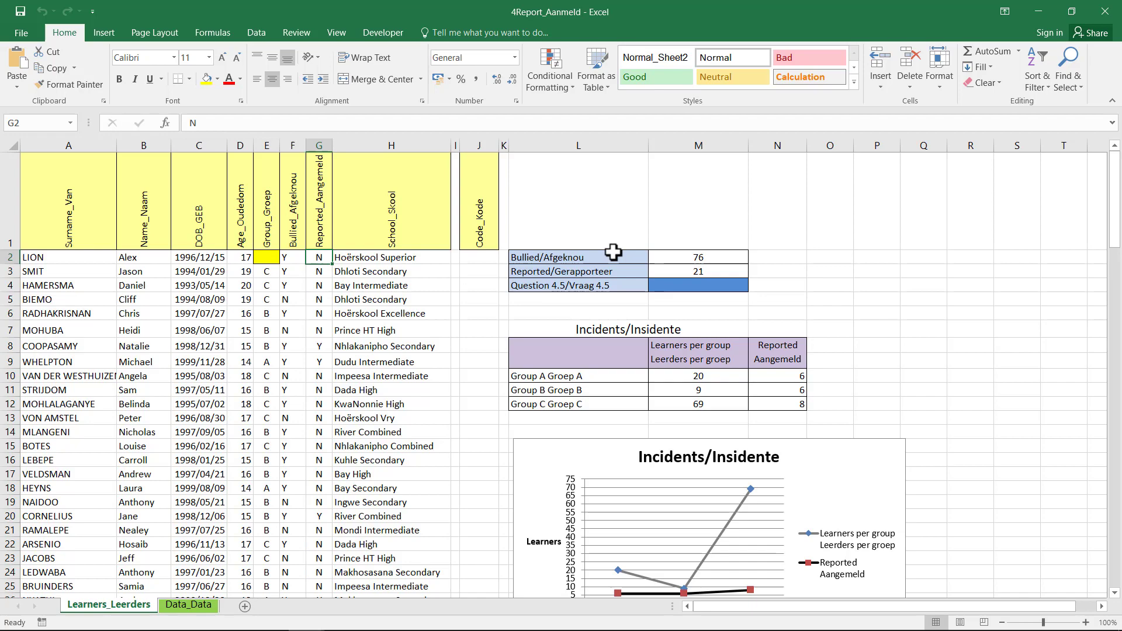
{"action": "key", "text": "ctrl+shift+Down"}
{"action": "scroll", "coordinate": [450, 408], "scroll_direction": "down", "scroll_amount": 3}
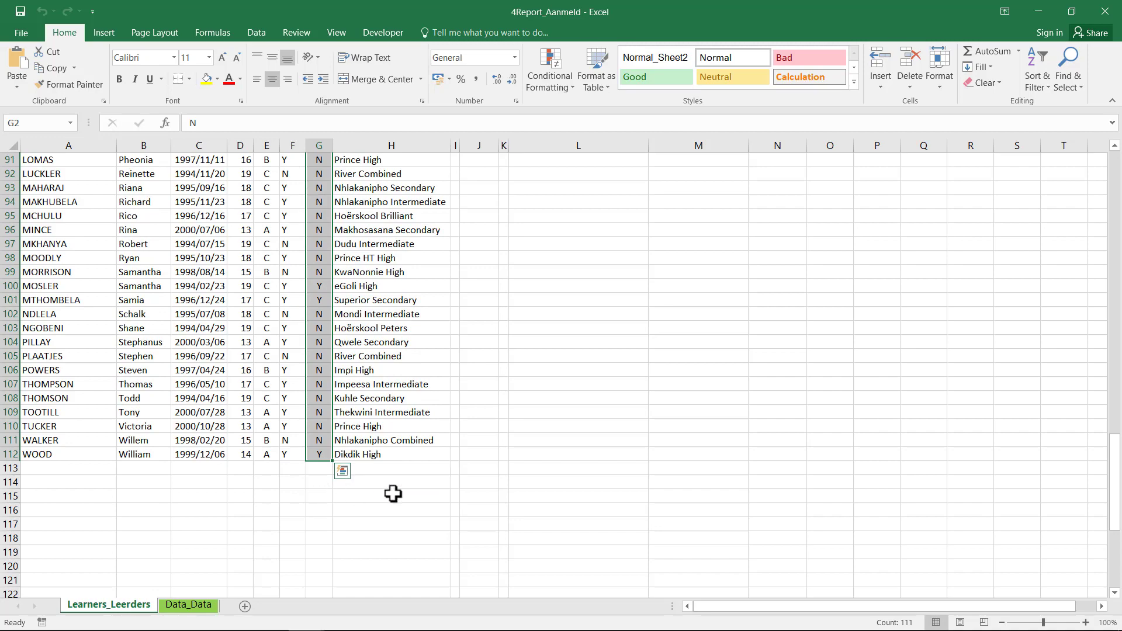
{"action": "scroll", "coordinate": [393, 493], "scroll_direction": "up", "scroll_amount": 20}
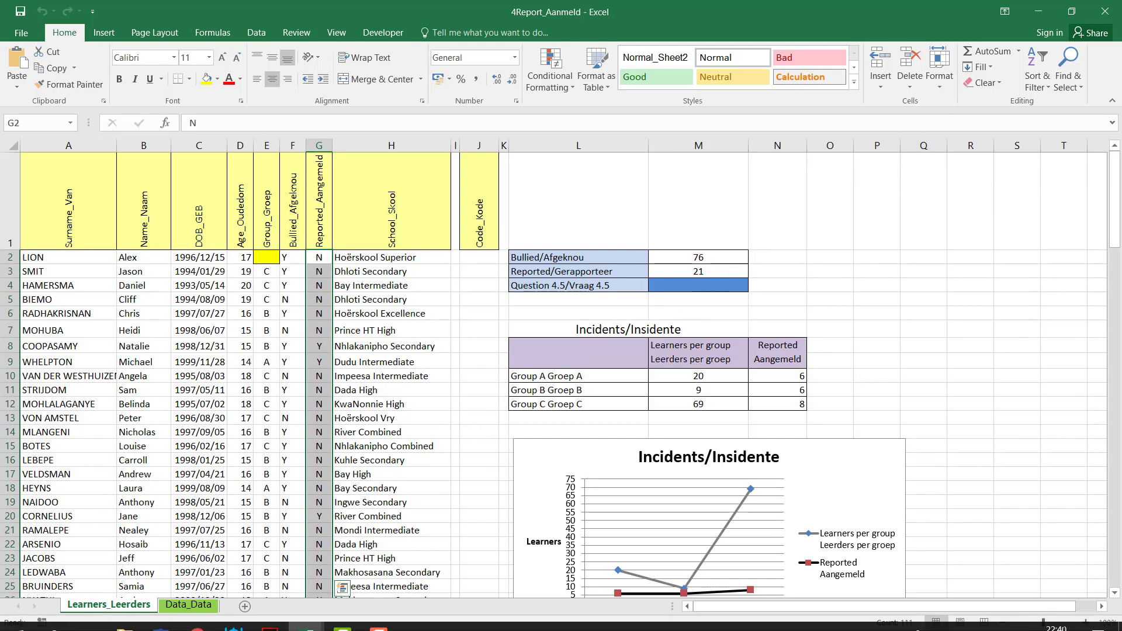
- Start a Text That Contains rule for Y on column G and view the format choices
{"action": "left_click", "coordinate": [271, 618]}
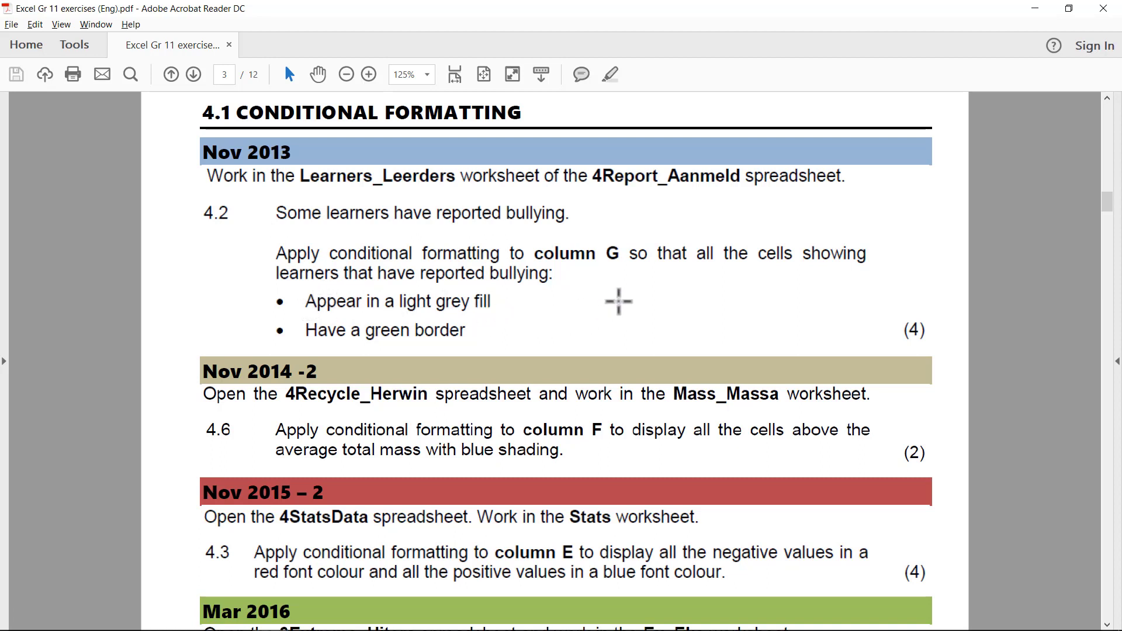
{"action": "left_click", "coordinate": [1035, 8]}
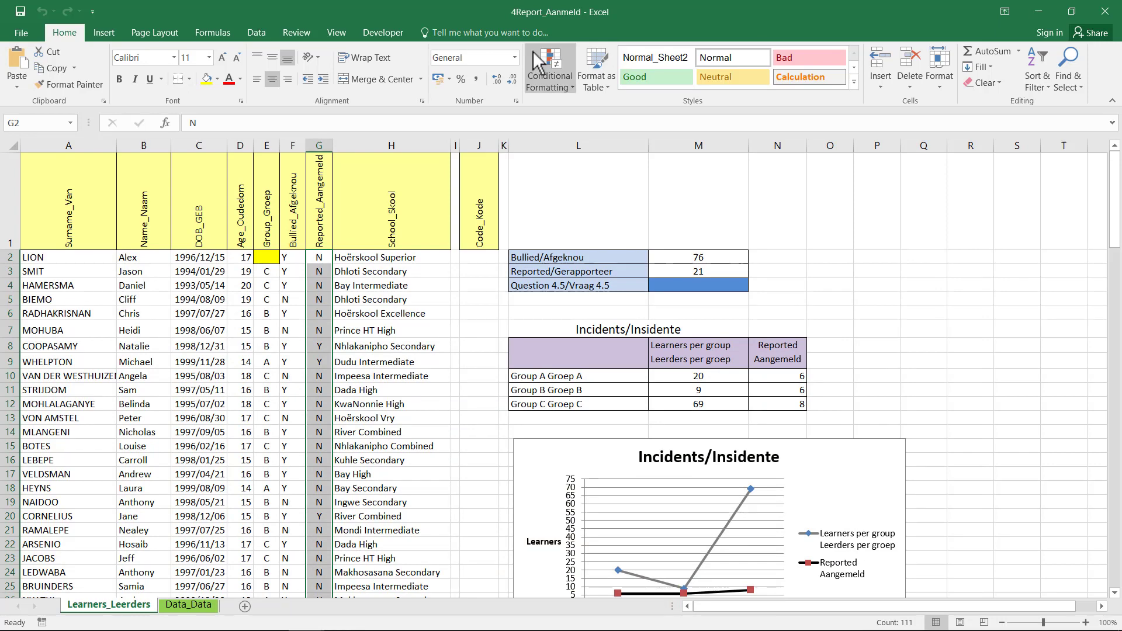
{"action": "left_click", "coordinate": [566, 58]}
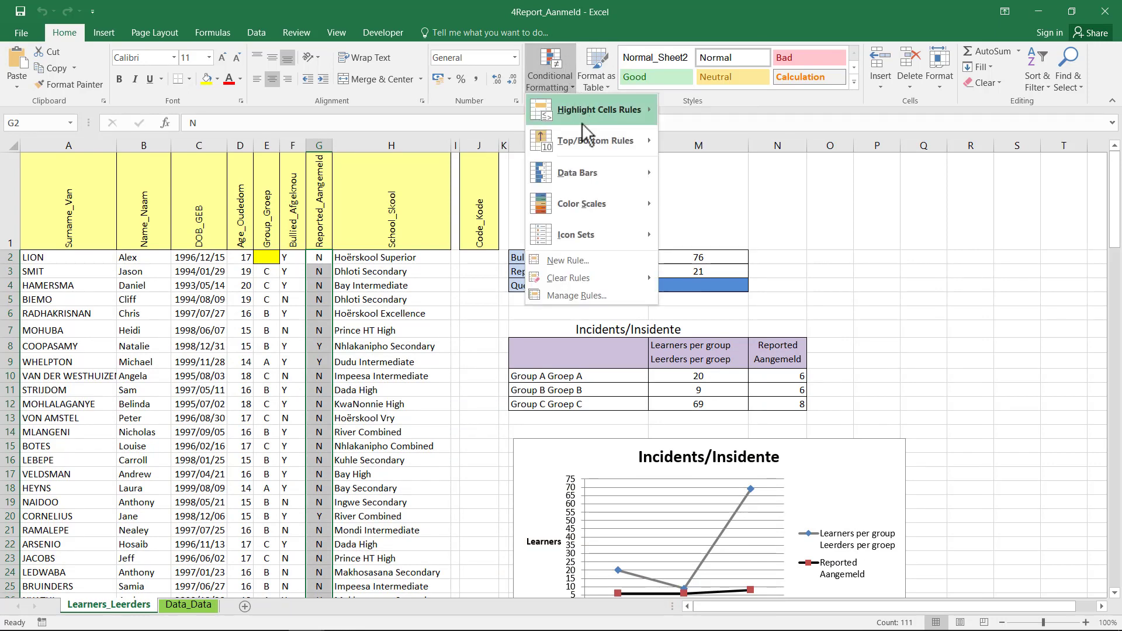
{"action": "mouse_move", "coordinate": [580, 123]}
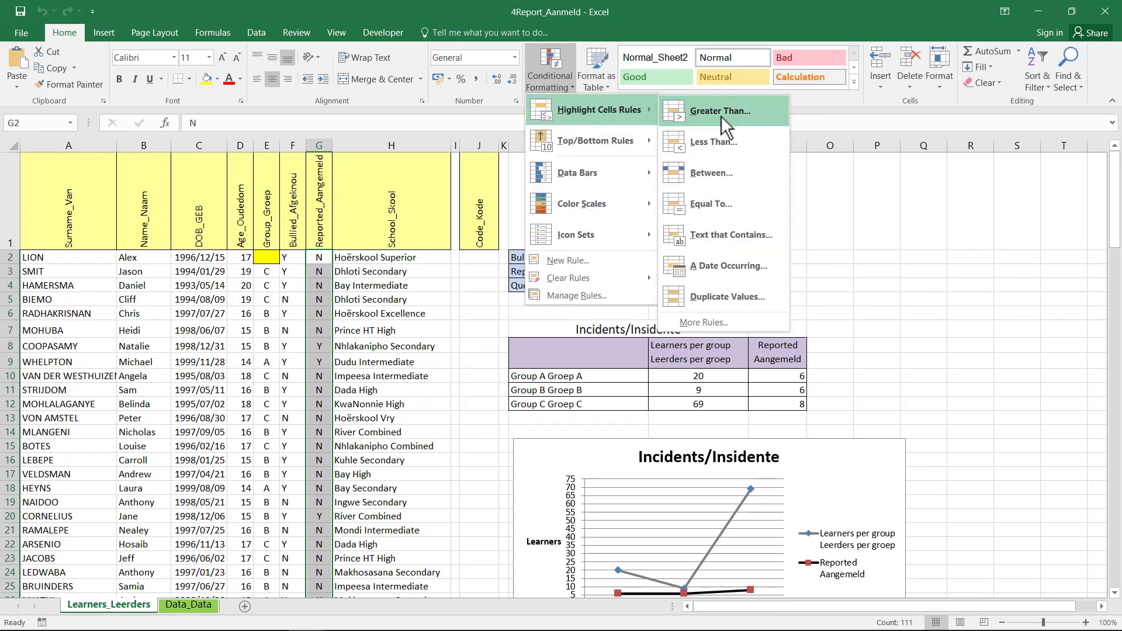
{"action": "left_click", "coordinate": [717, 241]}
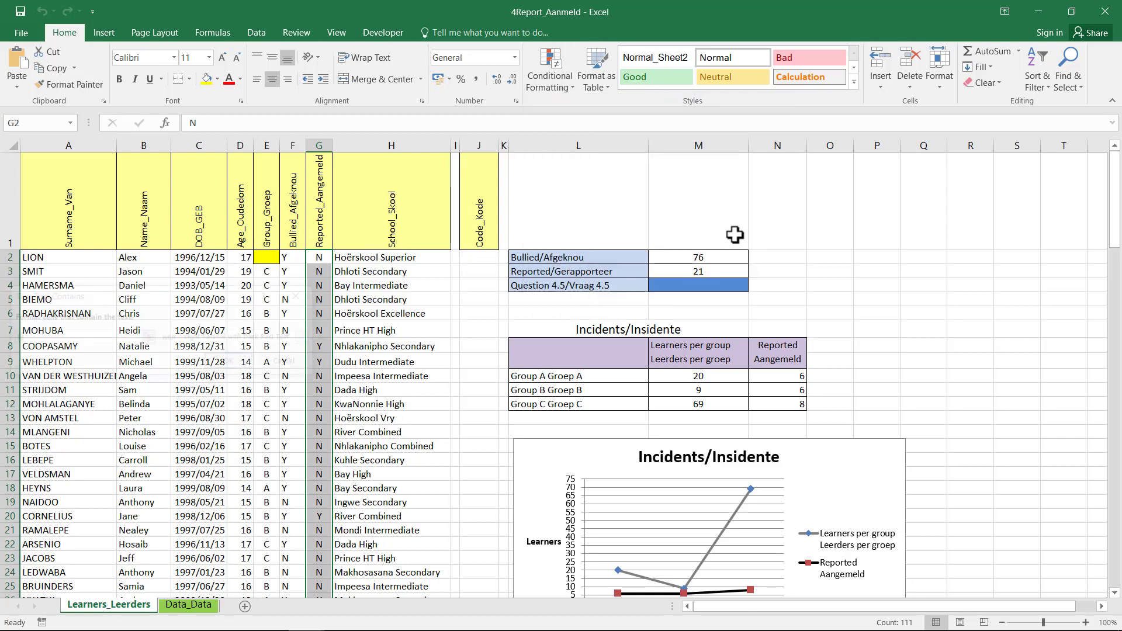
{"action": "type", "text": "U"}
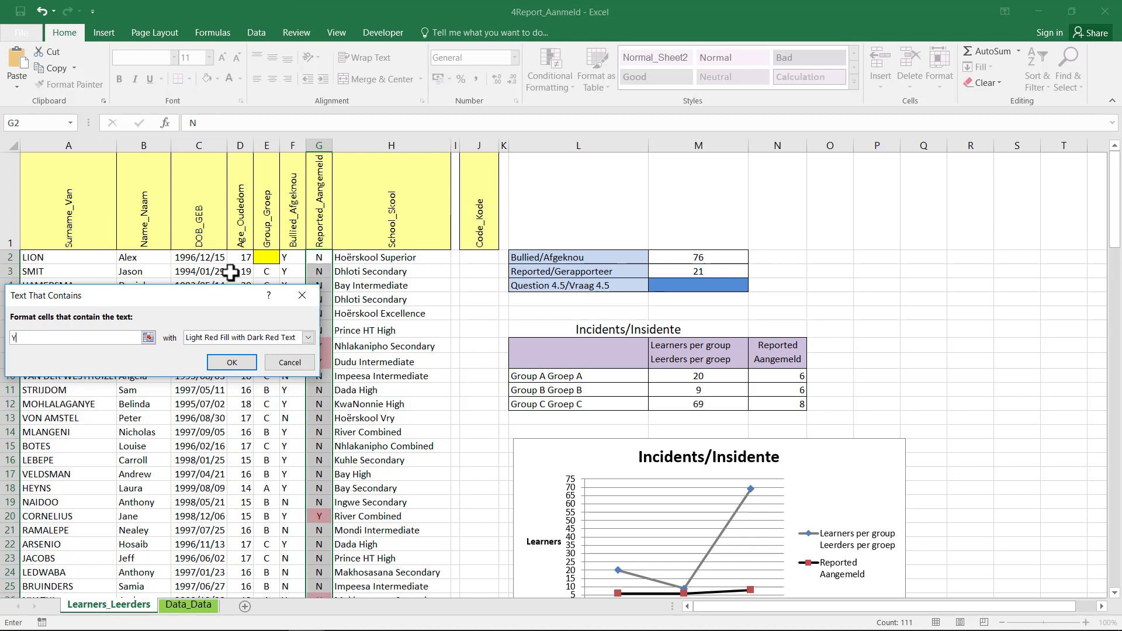
{"action": "left_click_drag", "start_coordinate": [210, 300], "coordinate": [457, 179]}
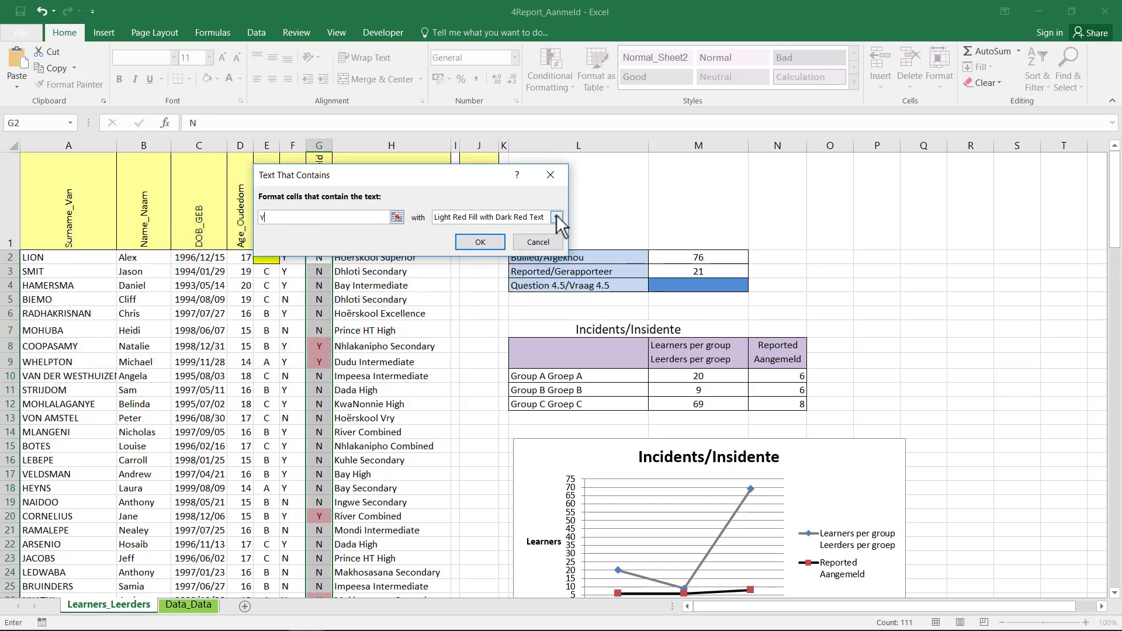
{"action": "left_click", "coordinate": [556, 218]}
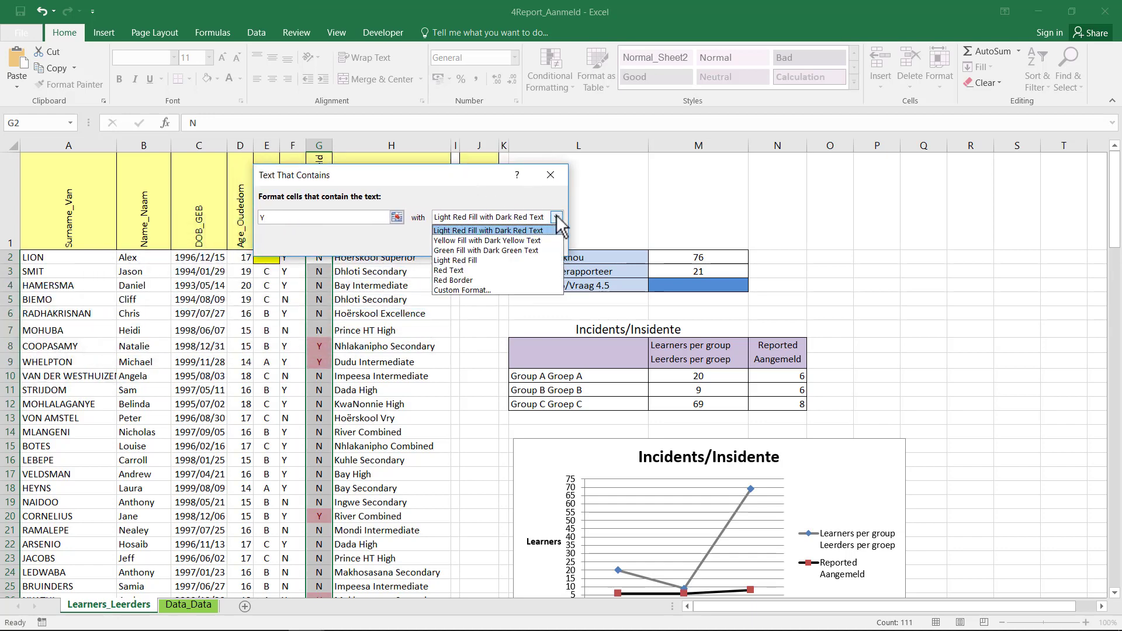
- Give the Y cells a custom light grey fill with a green outline border
{"action": "left_click", "coordinate": [484, 289]}
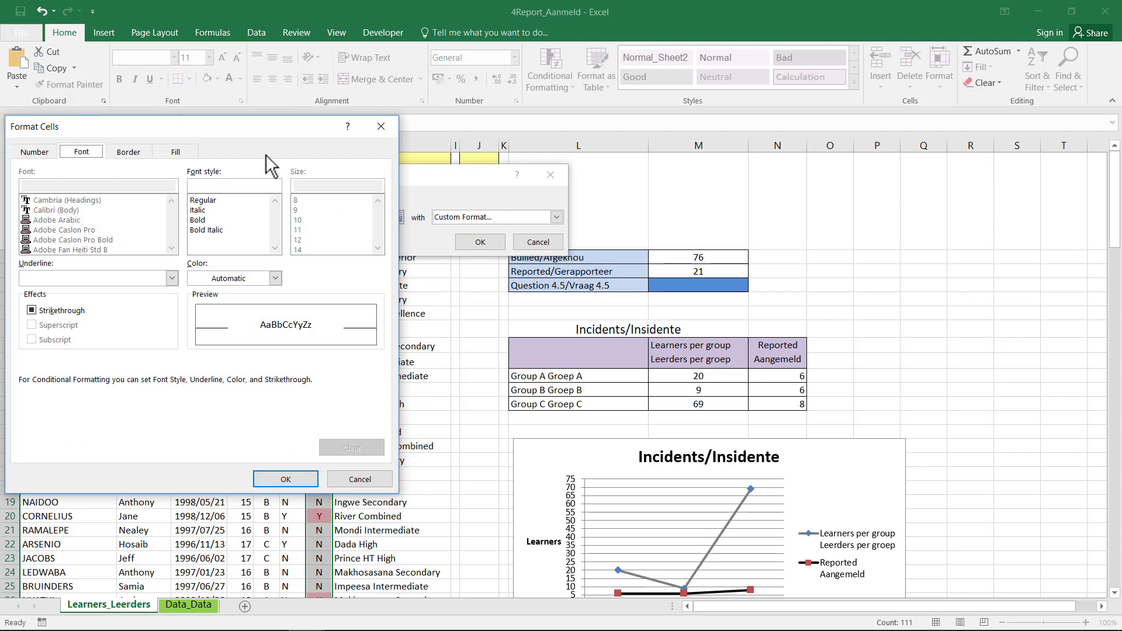
{"action": "left_click_drag", "start_coordinate": [261, 127], "coordinate": [486, 128]}
{"action": "left_click", "coordinate": [400, 152]}
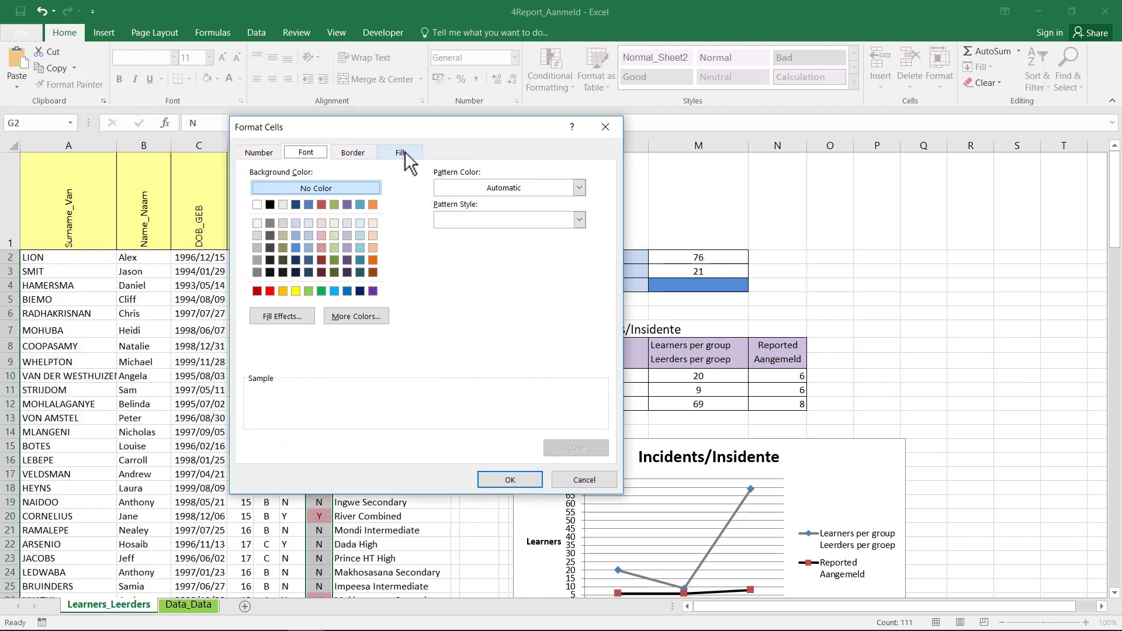
{"action": "left_click", "coordinate": [257, 247]}
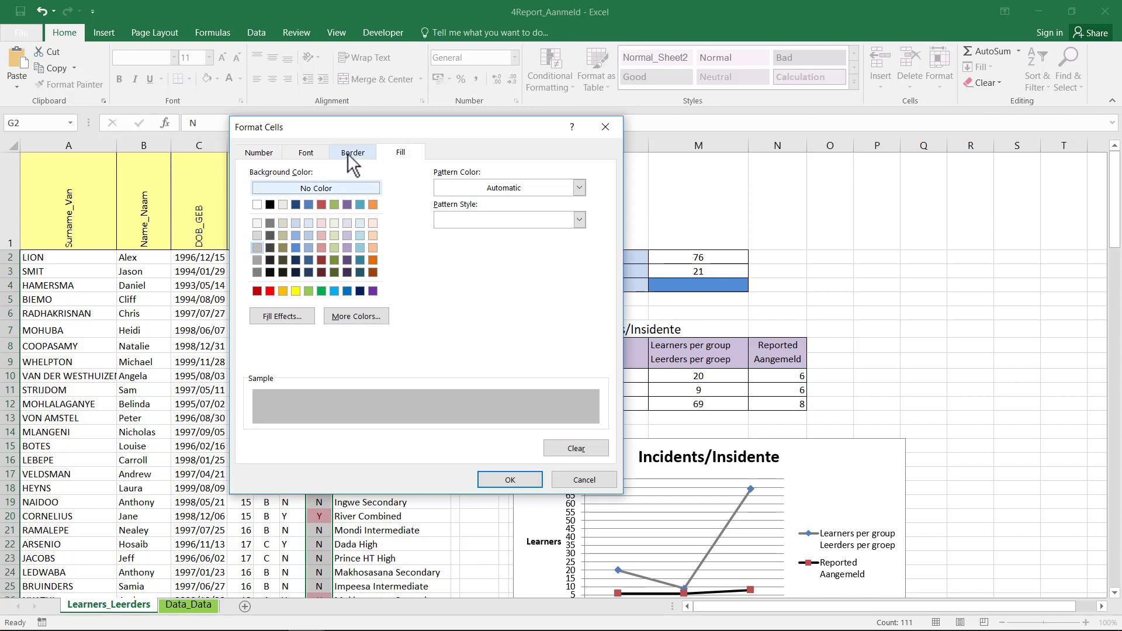
{"action": "left_click", "coordinate": [348, 153]}
{"action": "left_click", "coordinate": [328, 310]}
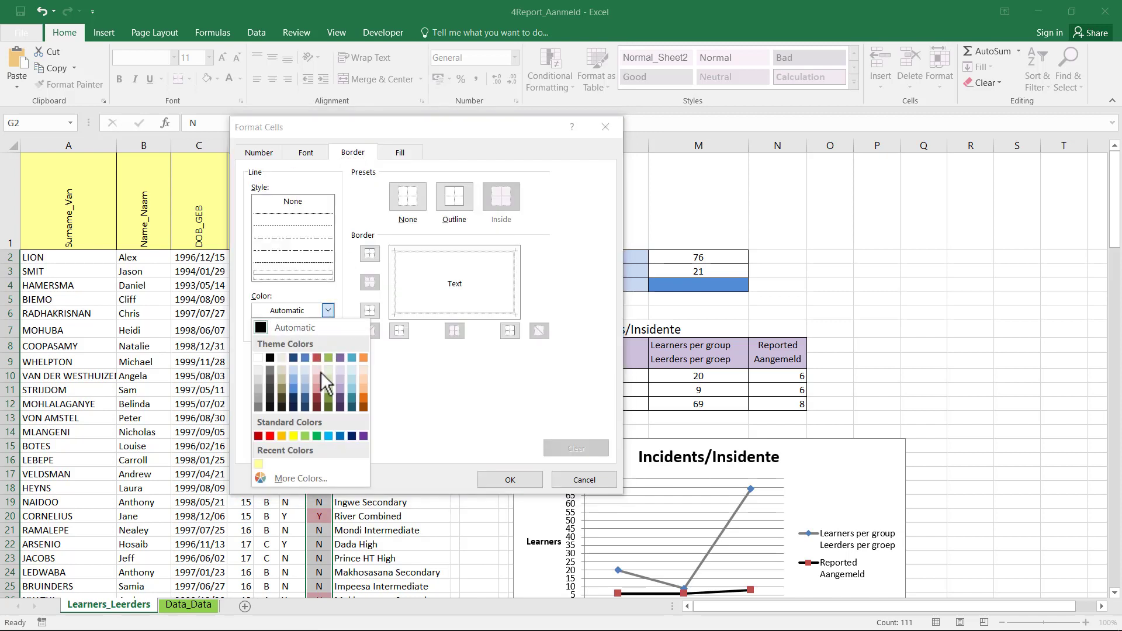
{"action": "left_click", "coordinate": [317, 436]}
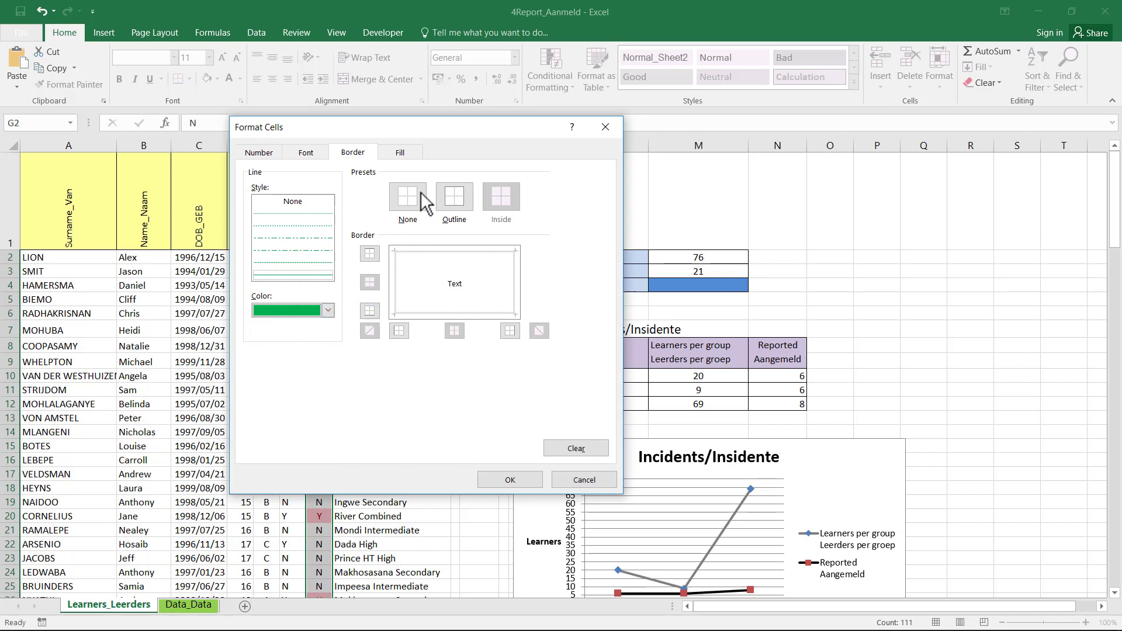
{"action": "left_click", "coordinate": [462, 201]}
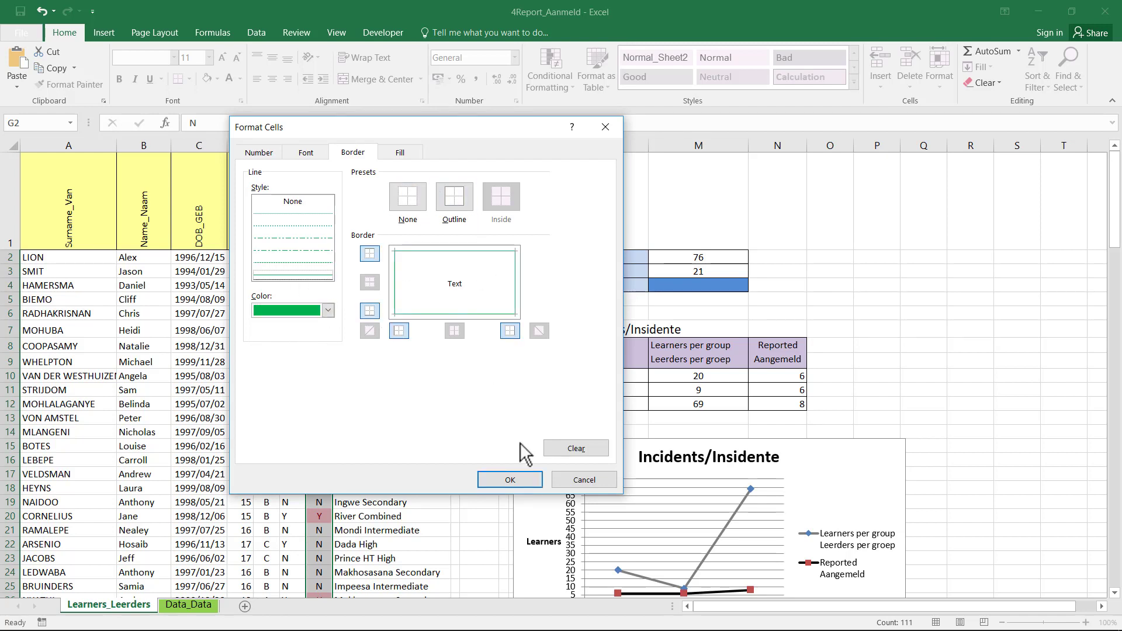
{"action": "left_click", "coordinate": [518, 483]}
{"action": "left_click", "coordinate": [478, 243]}
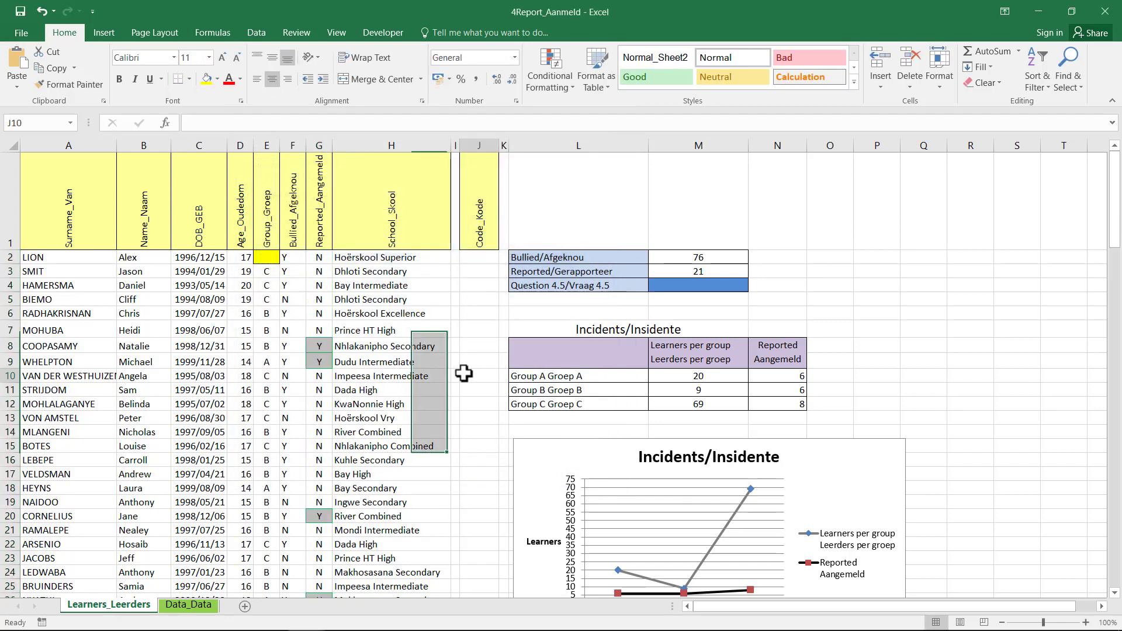
- Check the exercise PDF and bring up the 4Recycle_Herwin workbook
{"action": "left_click", "coordinate": [465, 372]}
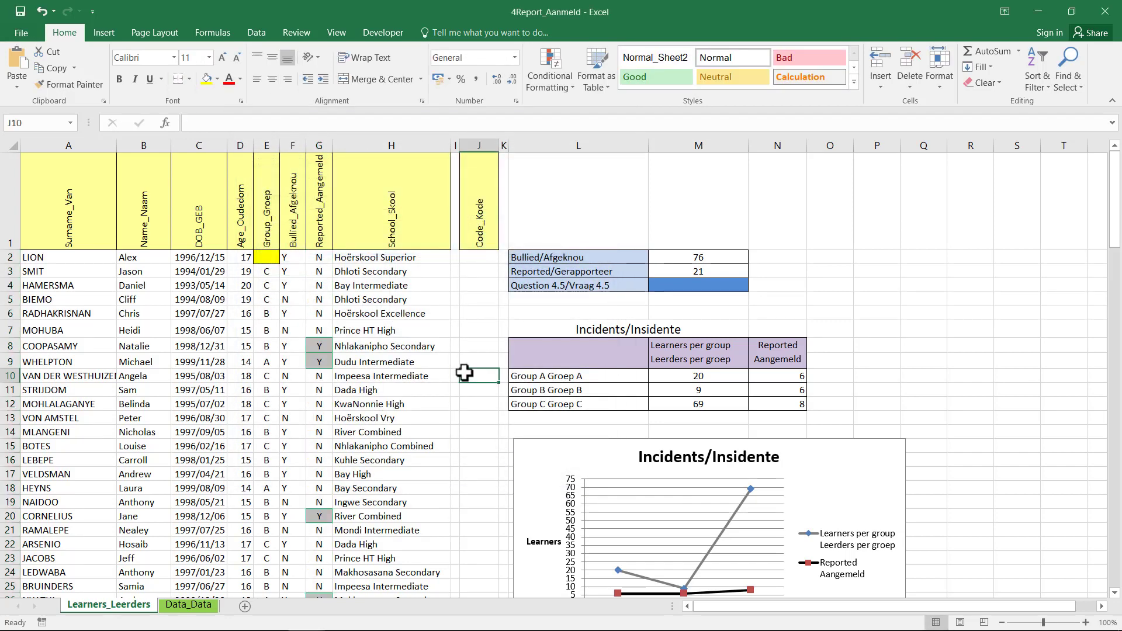
{"action": "key", "text": "alt+Tab"}
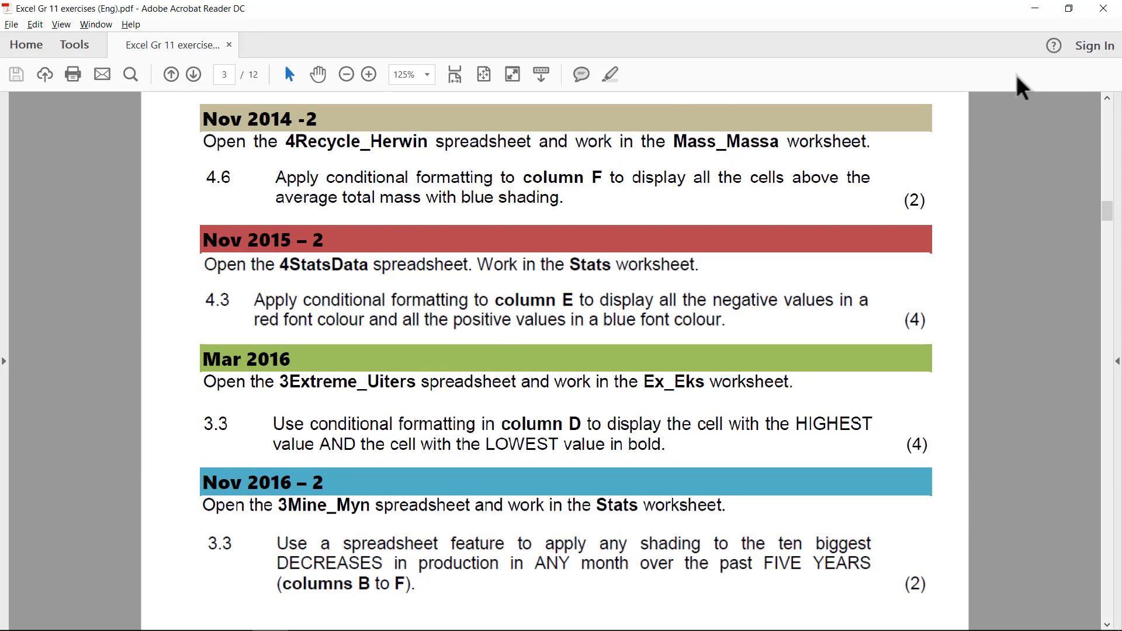
{"action": "left_click", "coordinate": [1040, 8]}
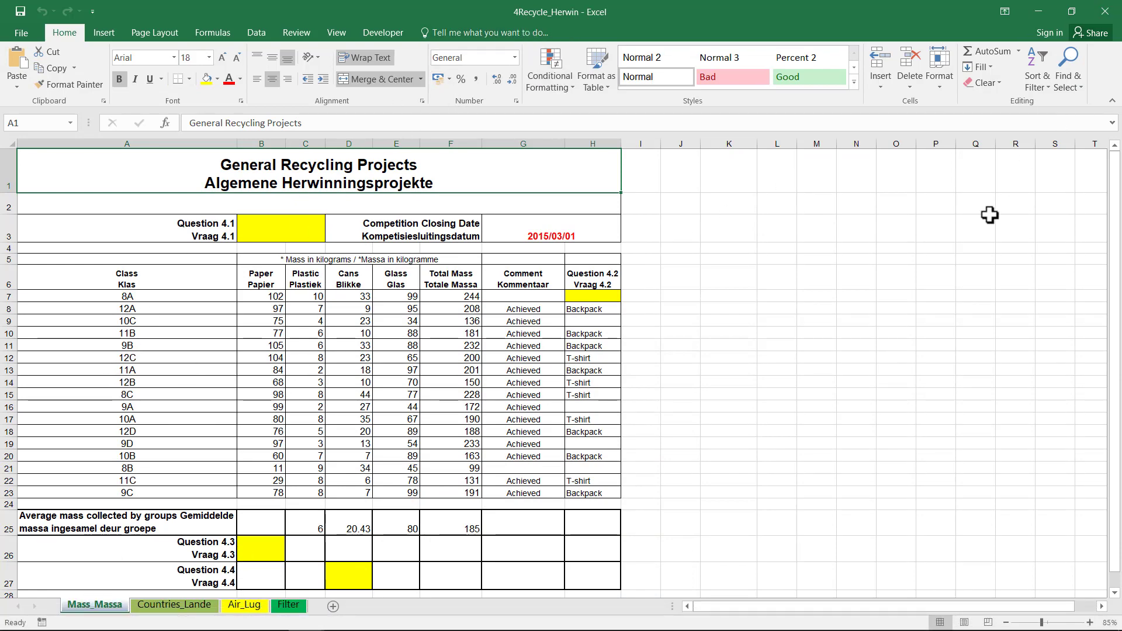
{"action": "key", "text": "alt+Tab"}
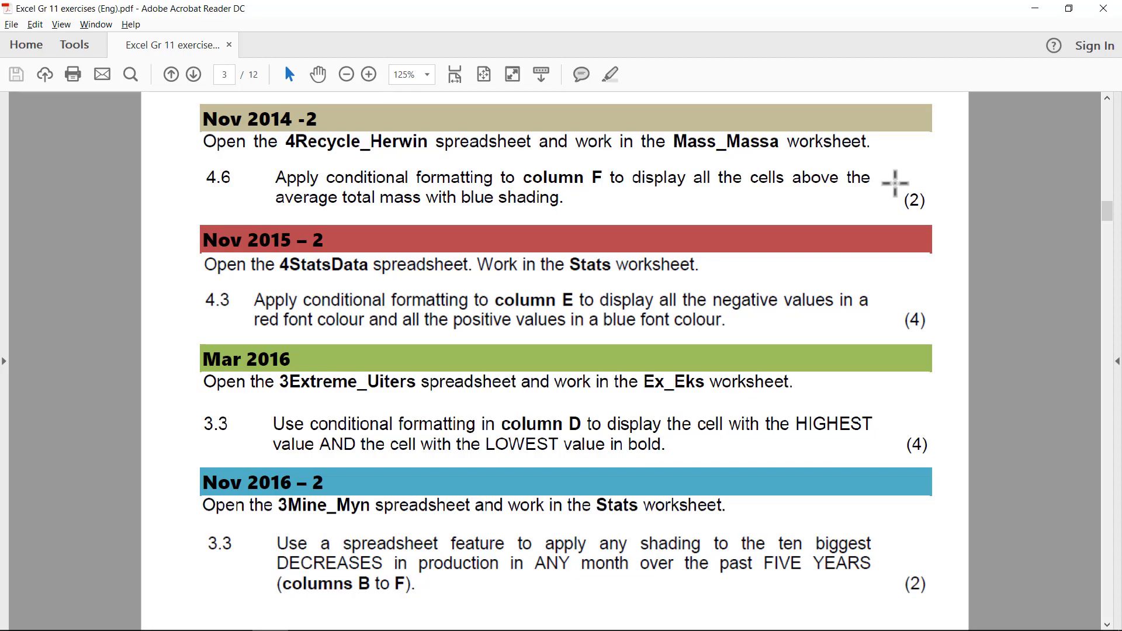
{"action": "left_click", "coordinate": [1032, 10]}
- Select the Total Mass values F7:F23 on the Mass_Massa sheet
{"action": "left_click_drag", "start_coordinate": [442, 293], "coordinate": [447, 493]}
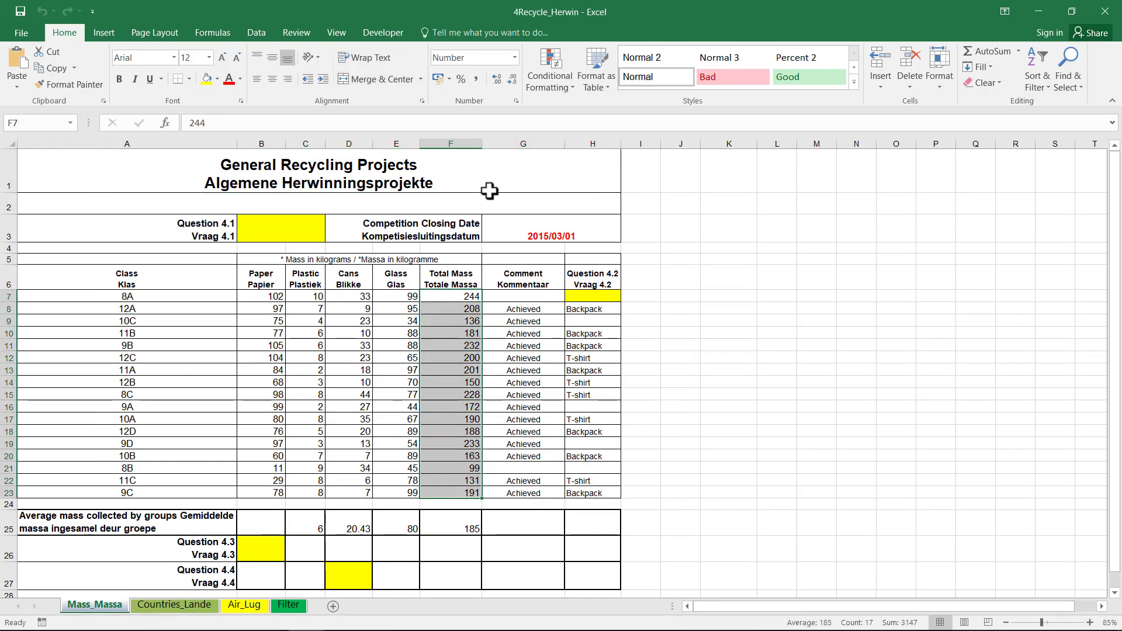
{"action": "left_click", "coordinate": [466, 144]}
{"action": "left_click", "coordinate": [444, 297]}
{"action": "left_click_drag", "start_coordinate": [445, 297], "coordinate": [447, 494]}
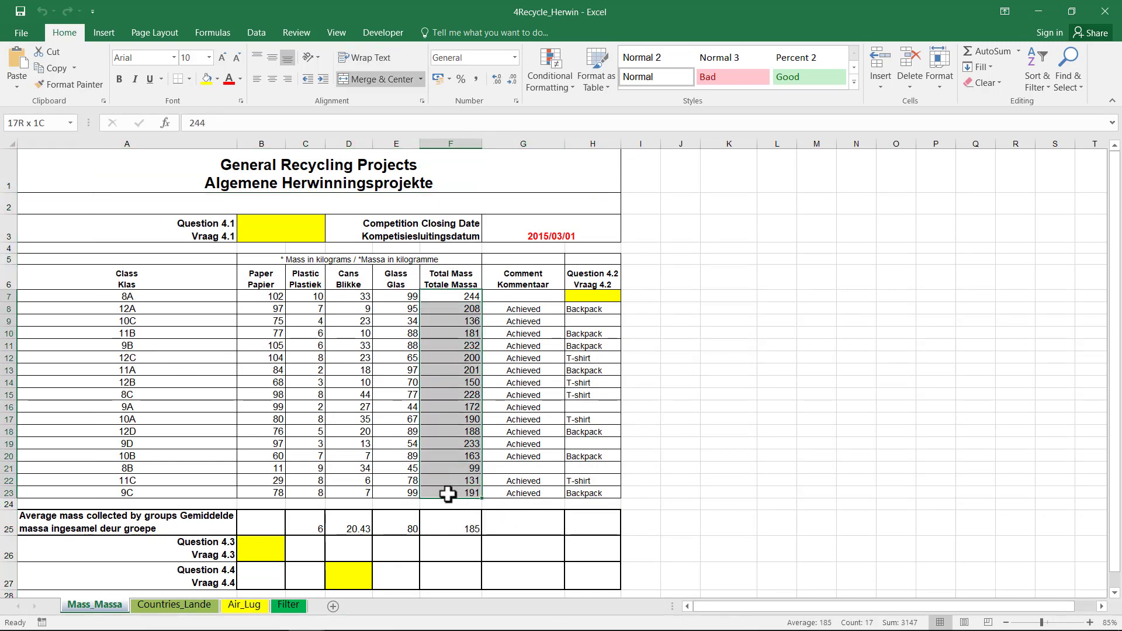
- Add an Above Average rule to F7:F23 with a custom light blue fill
{"action": "left_click", "coordinate": [556, 76]}
{"action": "mouse_move", "coordinate": [558, 110]}
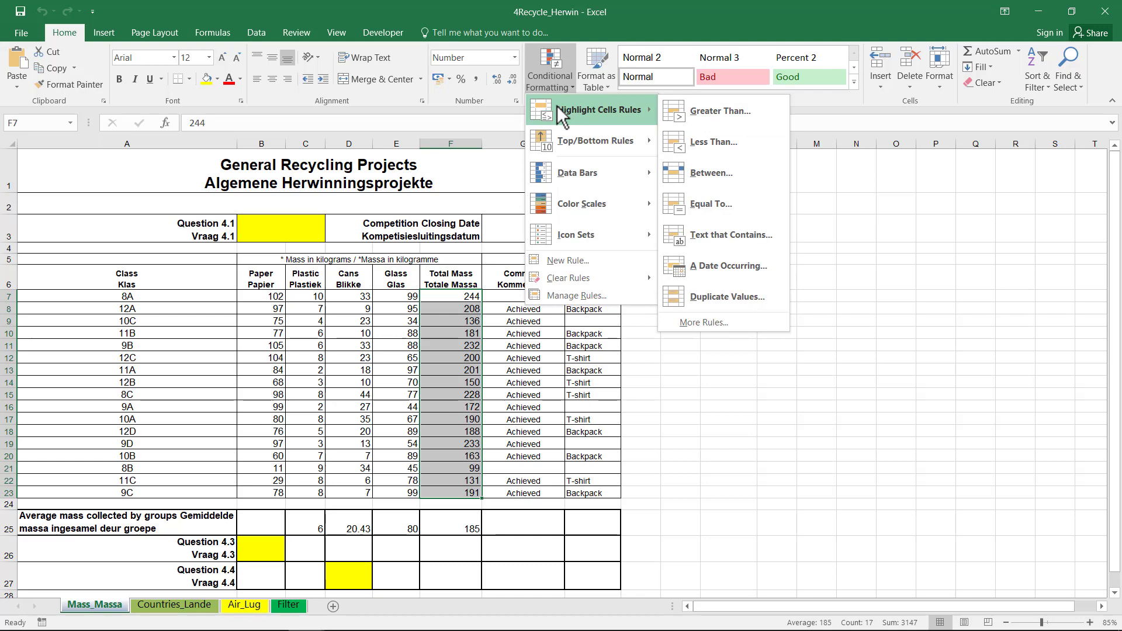
{"action": "mouse_move", "coordinate": [564, 132]}
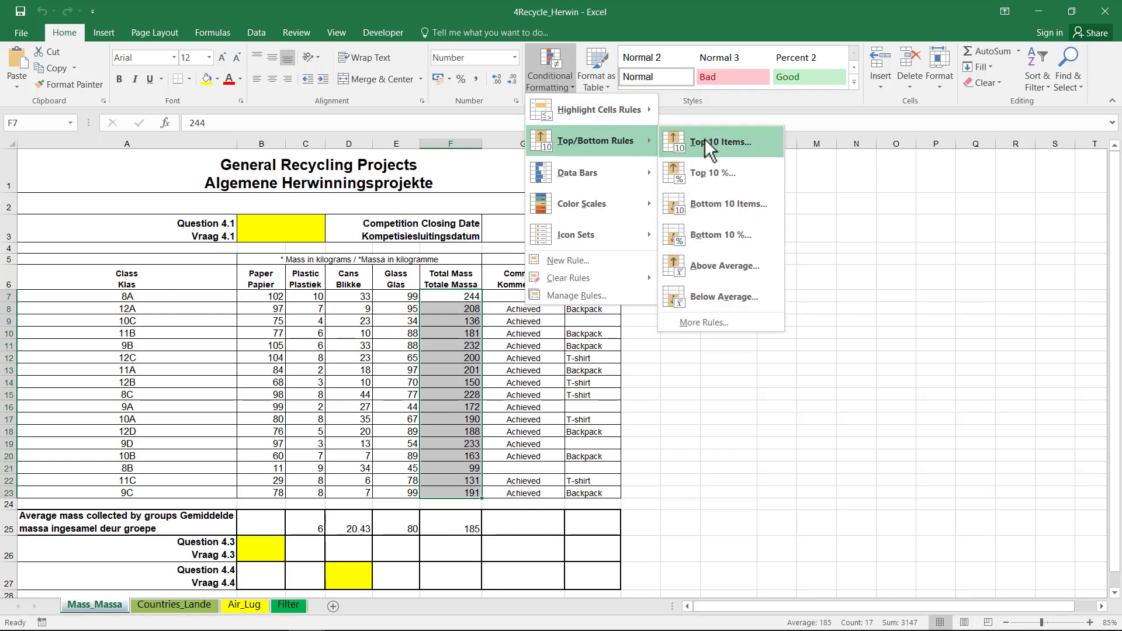
{"action": "left_click", "coordinate": [720, 274]}
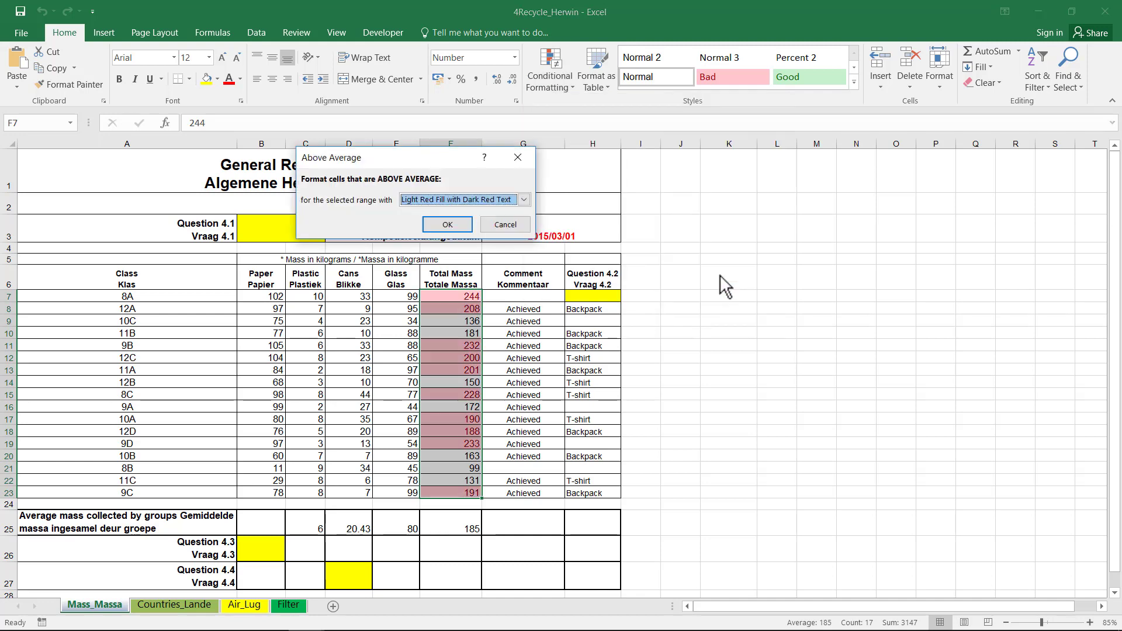
{"action": "left_click", "coordinate": [468, 201]}
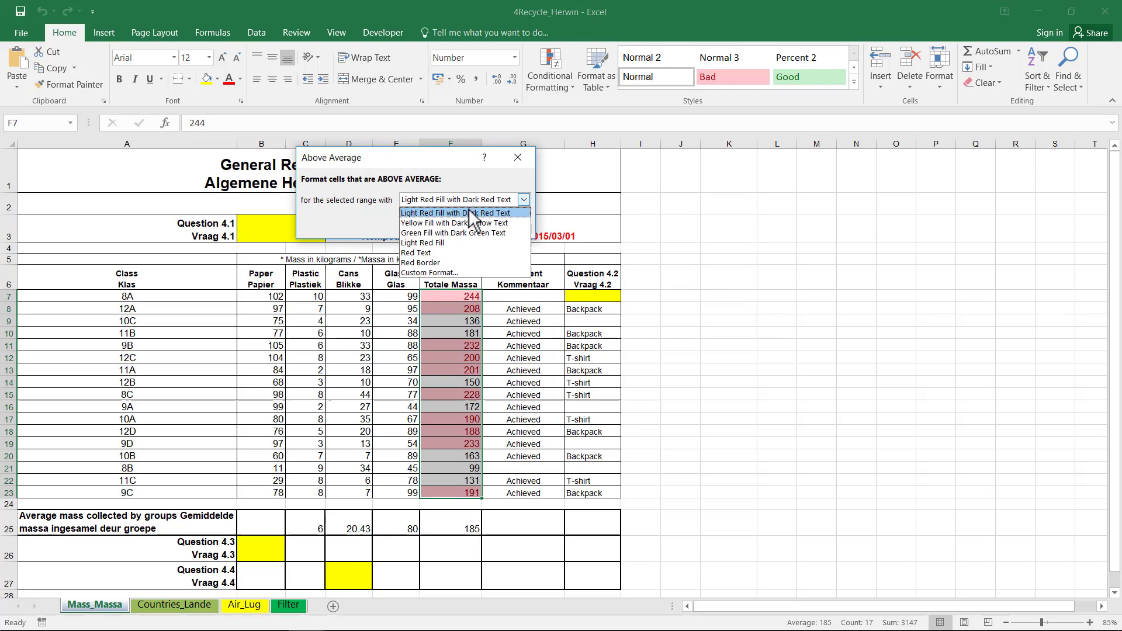
{"action": "left_click", "coordinate": [461, 271]}
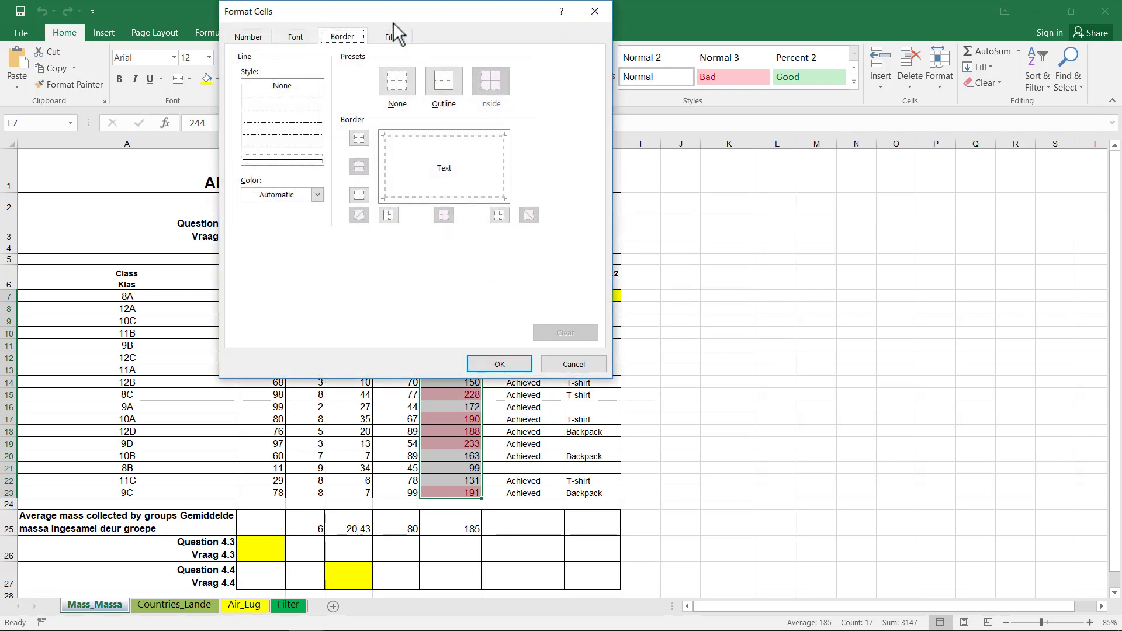
{"action": "left_click", "coordinate": [389, 36]}
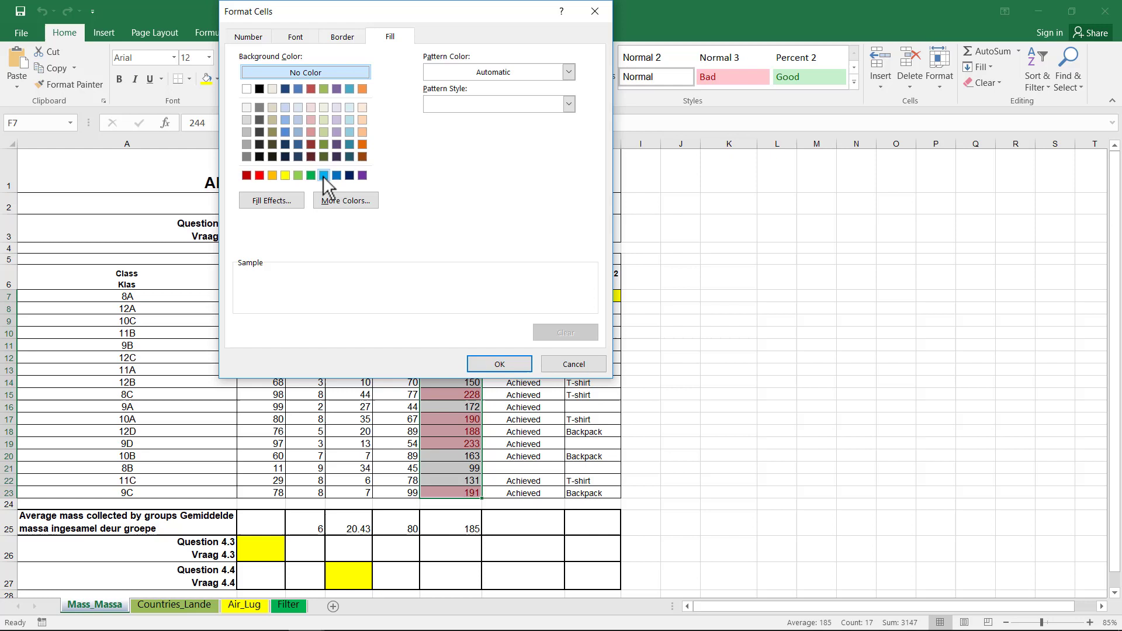
{"action": "left_click", "coordinate": [324, 175]}
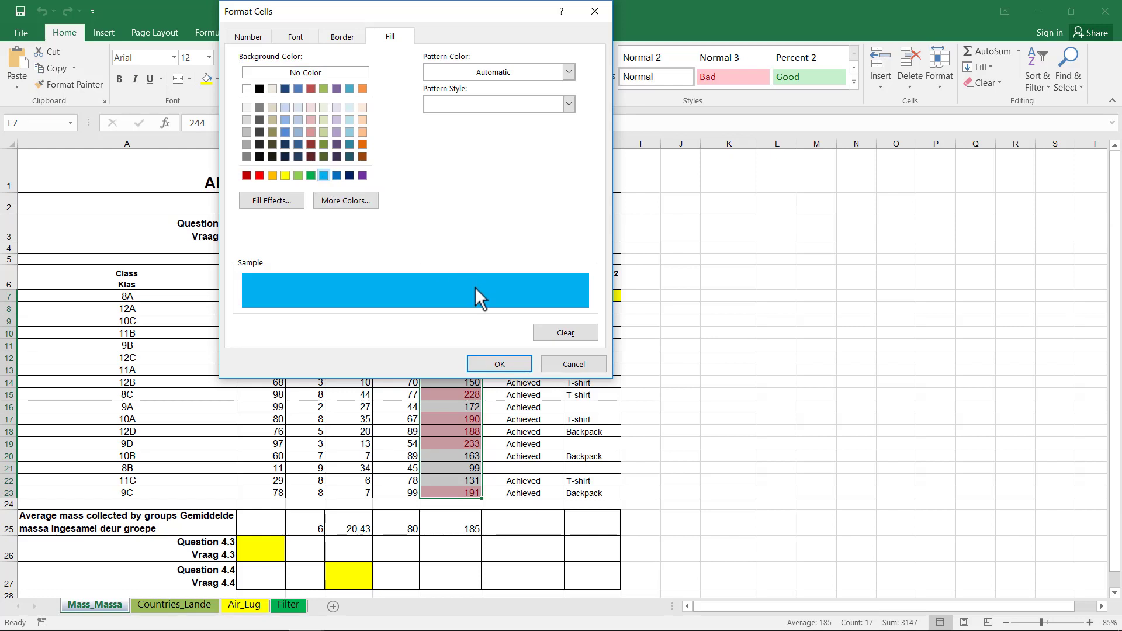
{"action": "left_click", "coordinate": [512, 367]}
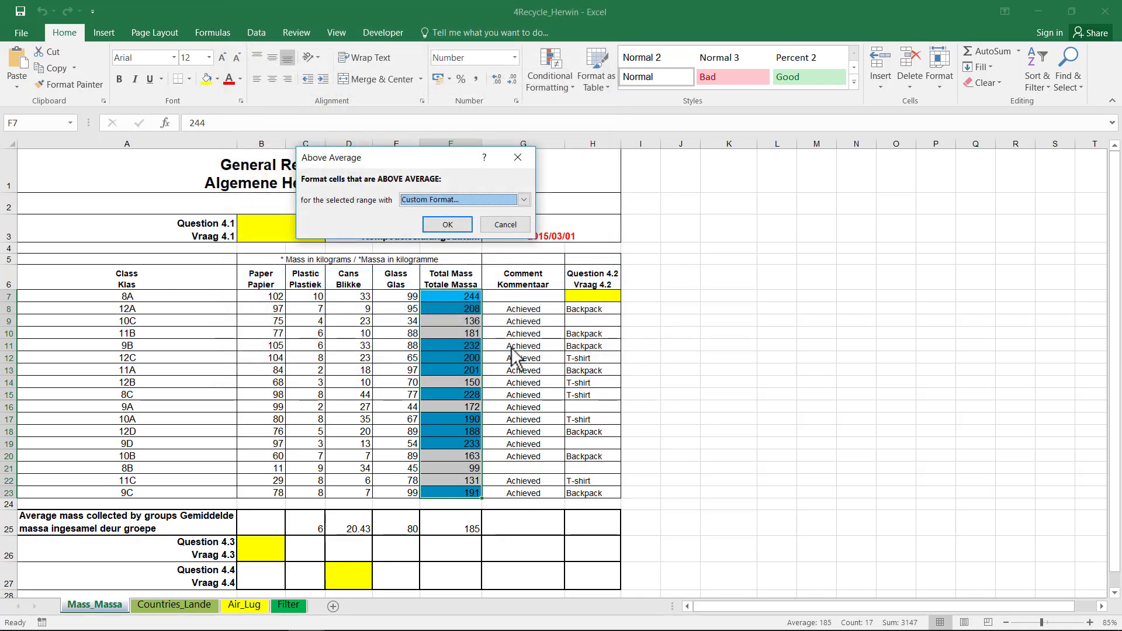
{"action": "left_click", "coordinate": [447, 226]}
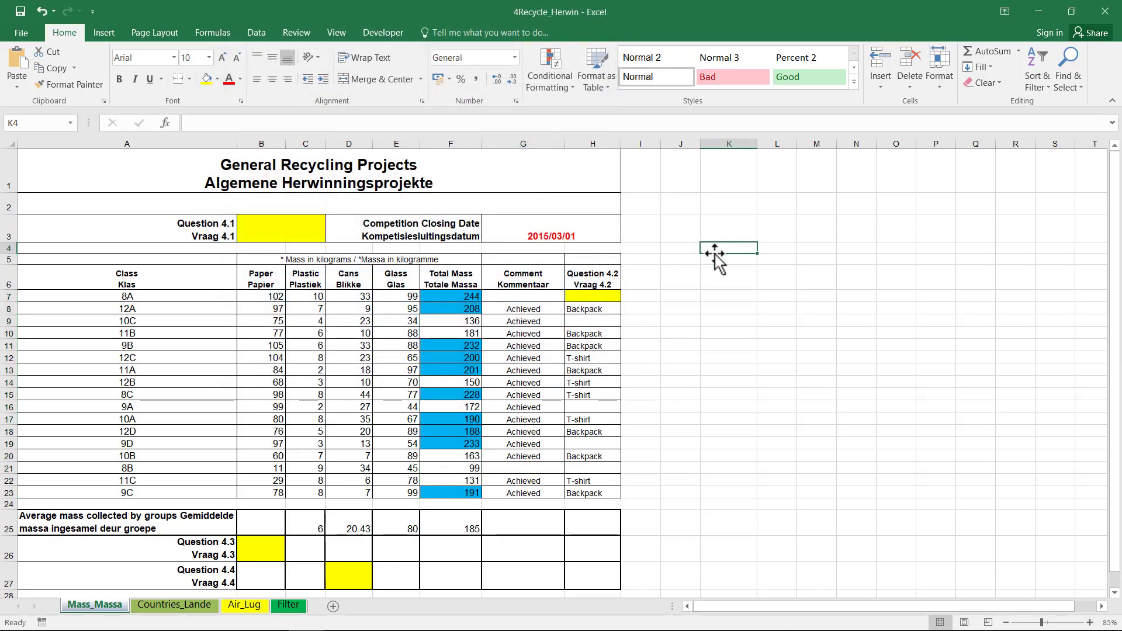
- Read the exercise PDF, then minimize it to show the 4StatsData Stats sheet
{"action": "key", "text": "alt+Tab"}
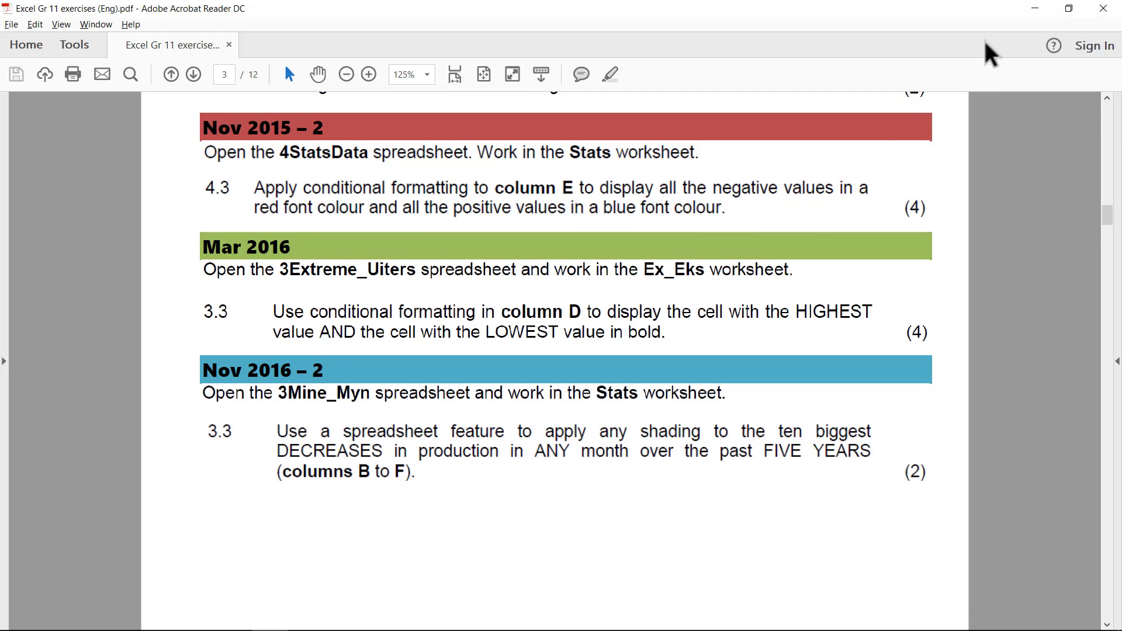
{"action": "left_click", "coordinate": [1034, 8]}
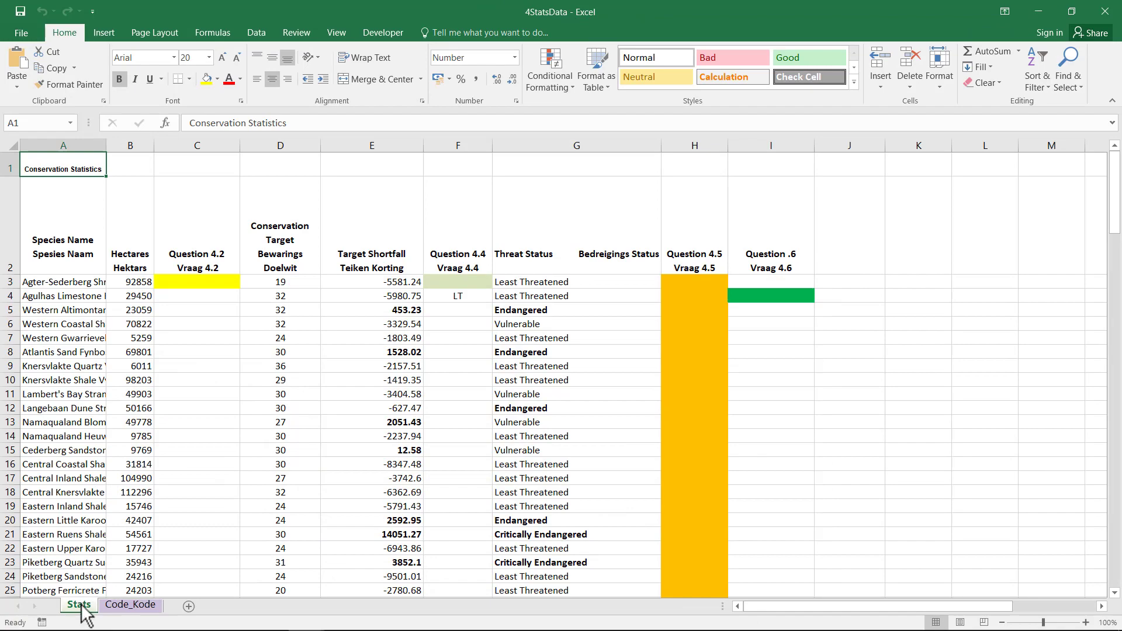
- Select E3:E159 and add a Less Than 0 rule that shows red text
{"action": "left_click", "coordinate": [397, 285]}
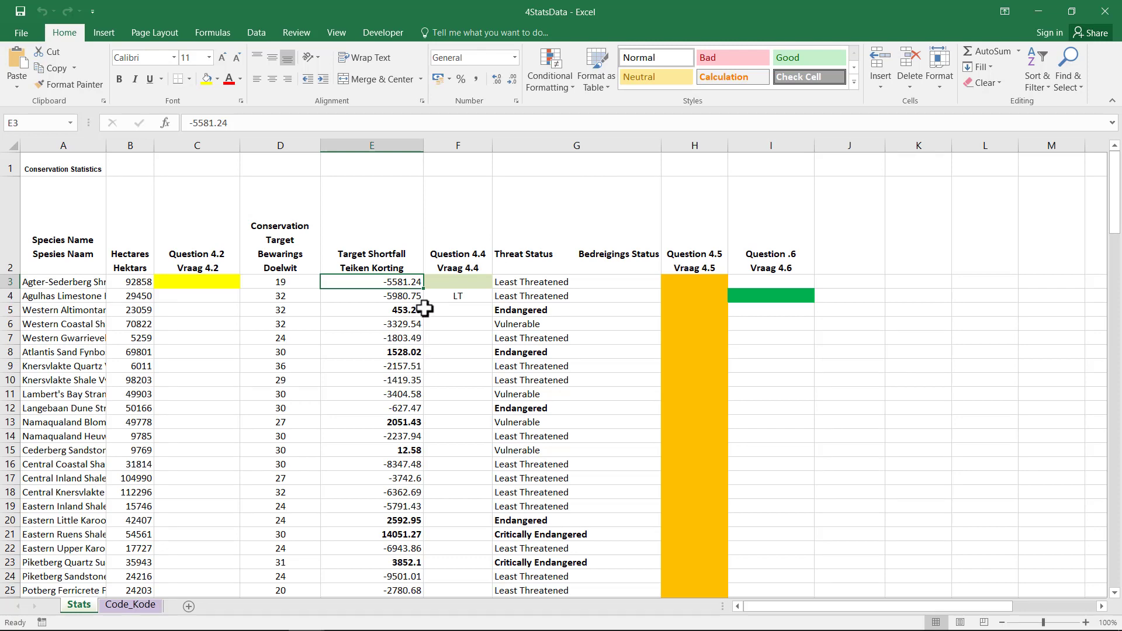
{"action": "key", "text": "ctrl+shift+Down"}
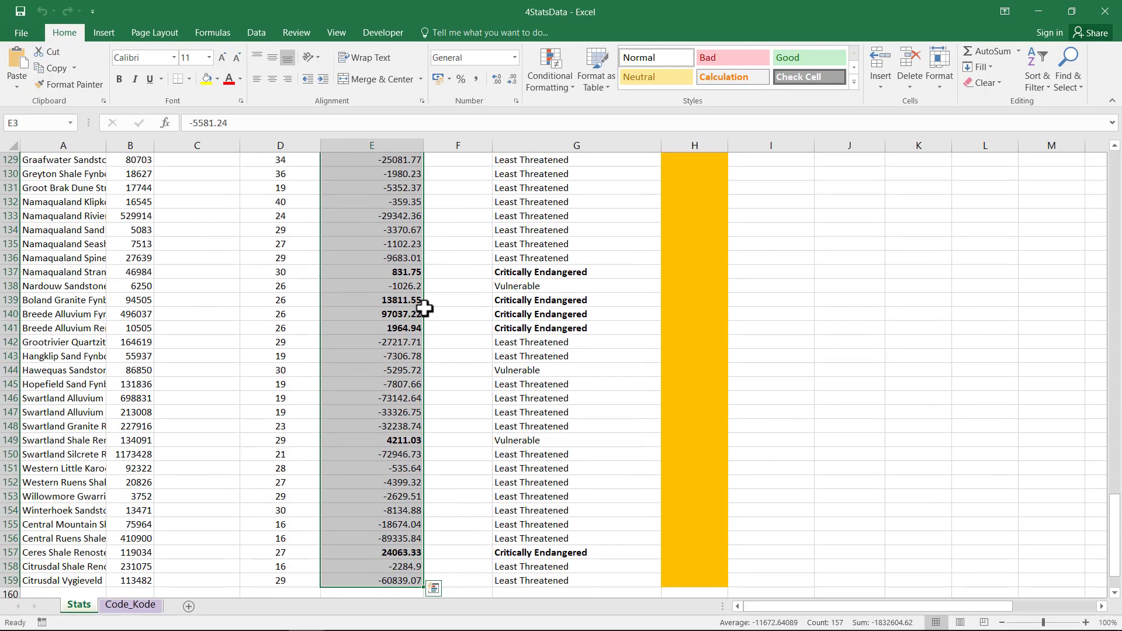
{"action": "left_click", "coordinate": [560, 70]}
{"action": "mouse_move", "coordinate": [577, 95]}
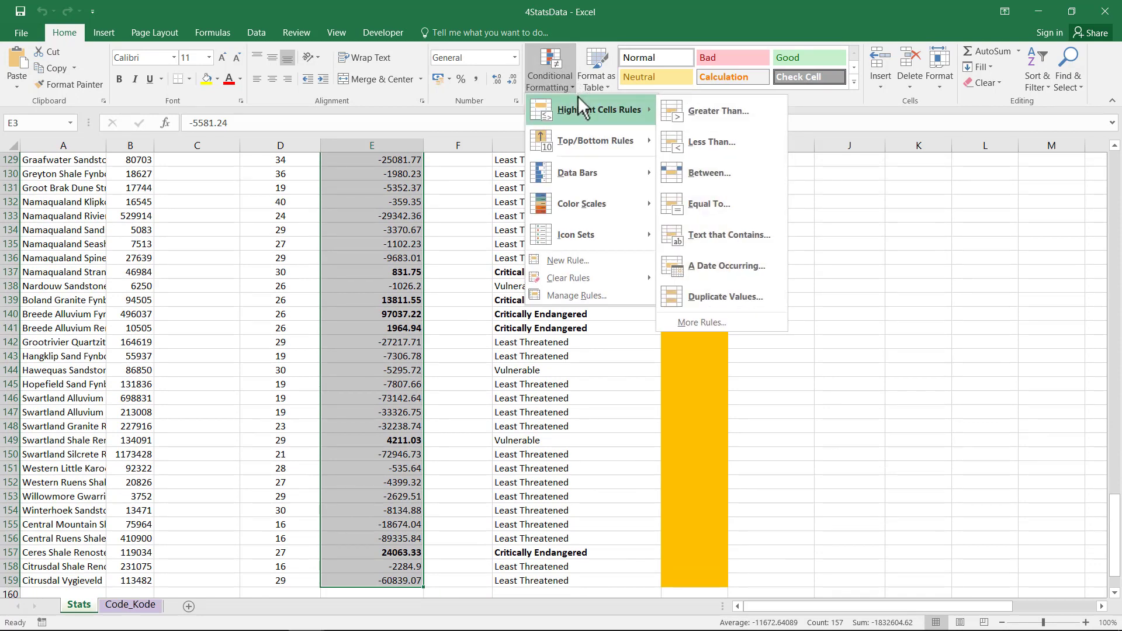
{"action": "left_click", "coordinate": [709, 135]}
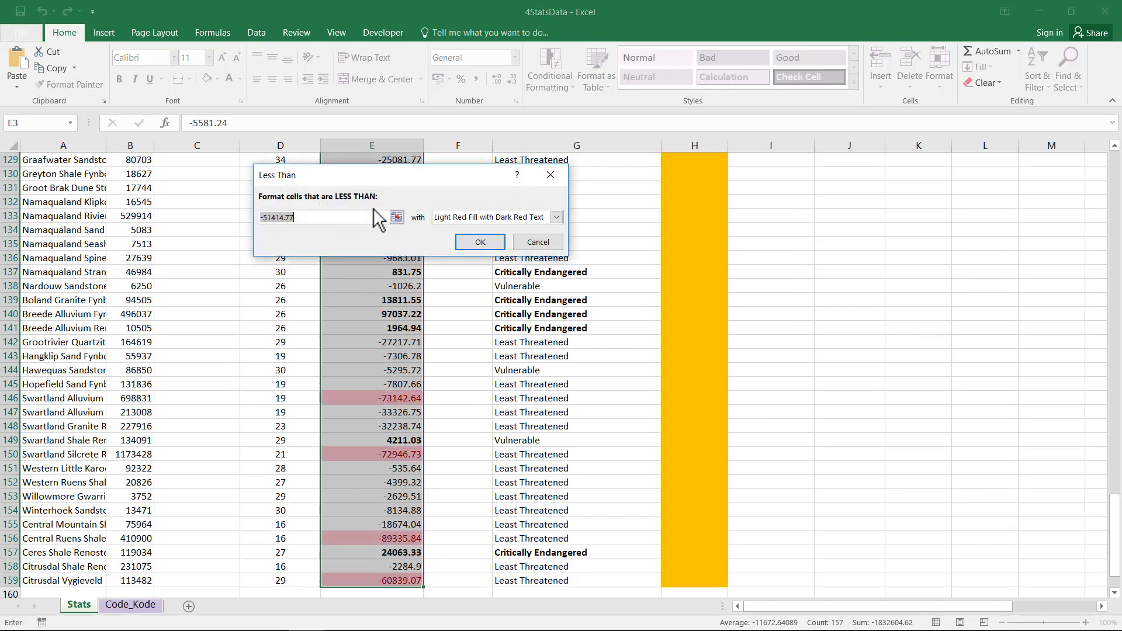
{"action": "type", "text": "0"}
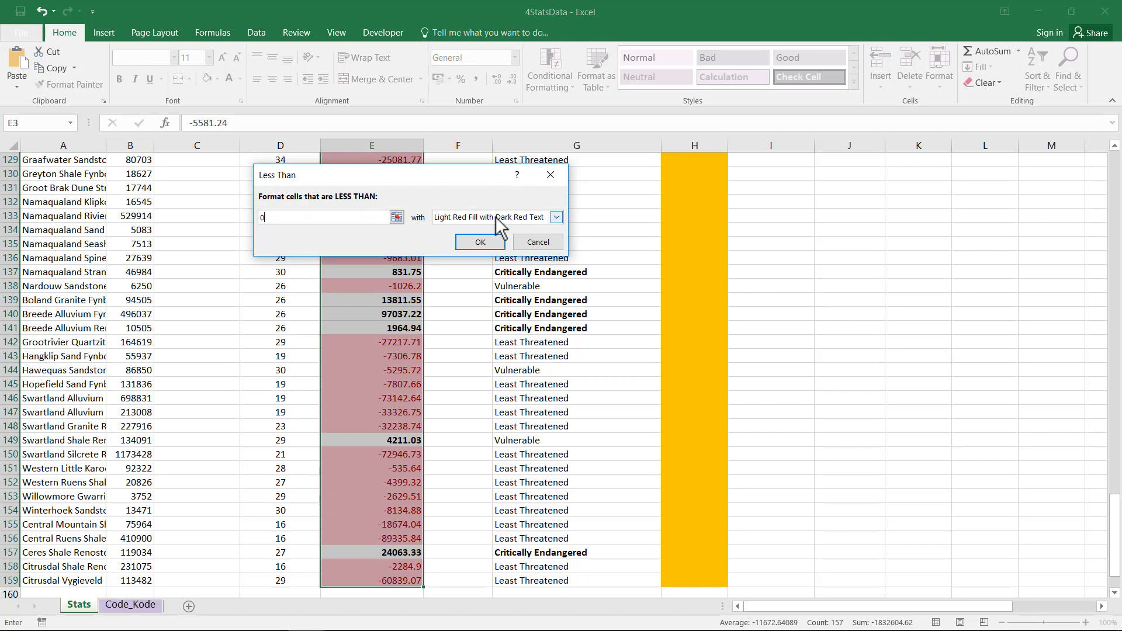
{"action": "left_click", "coordinate": [495, 216]}
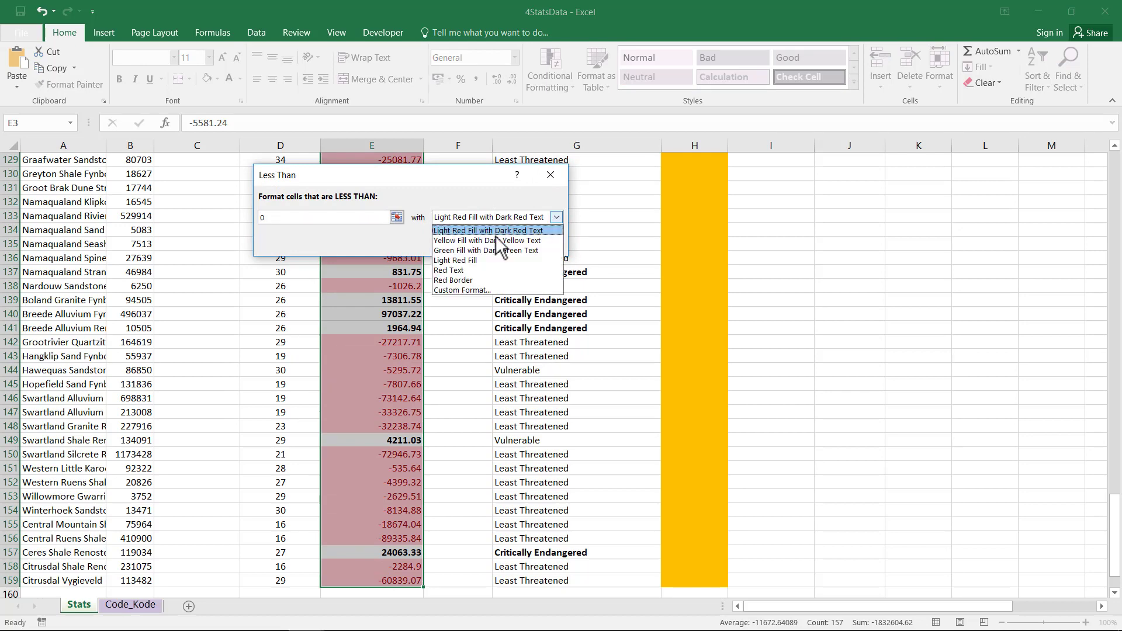
{"action": "left_click", "coordinate": [491, 270]}
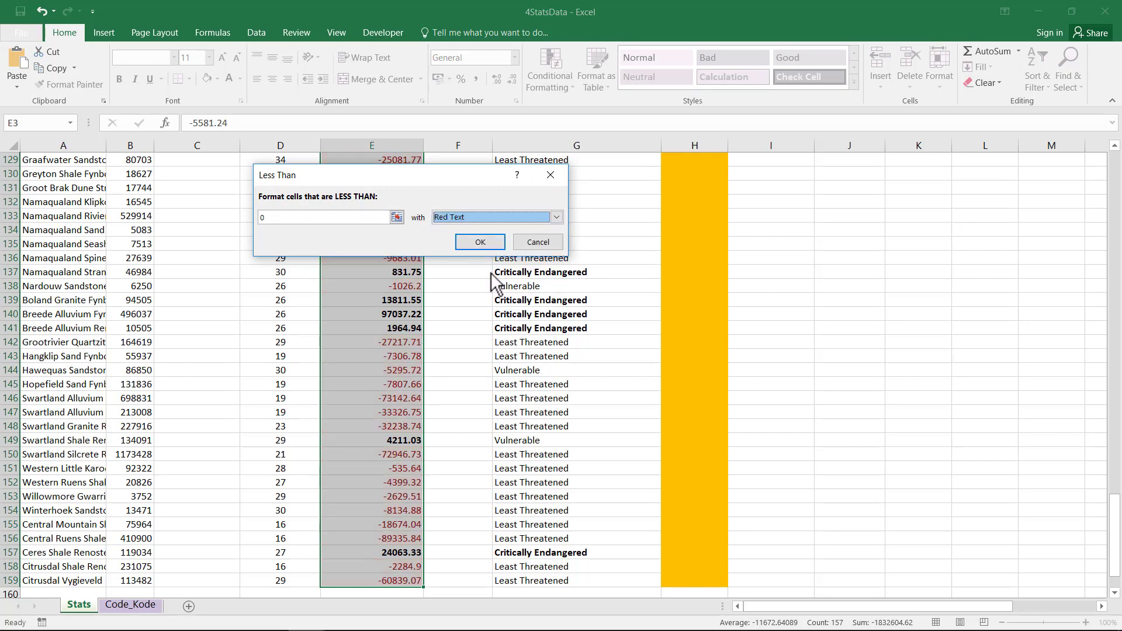
{"action": "left_click", "coordinate": [480, 242]}
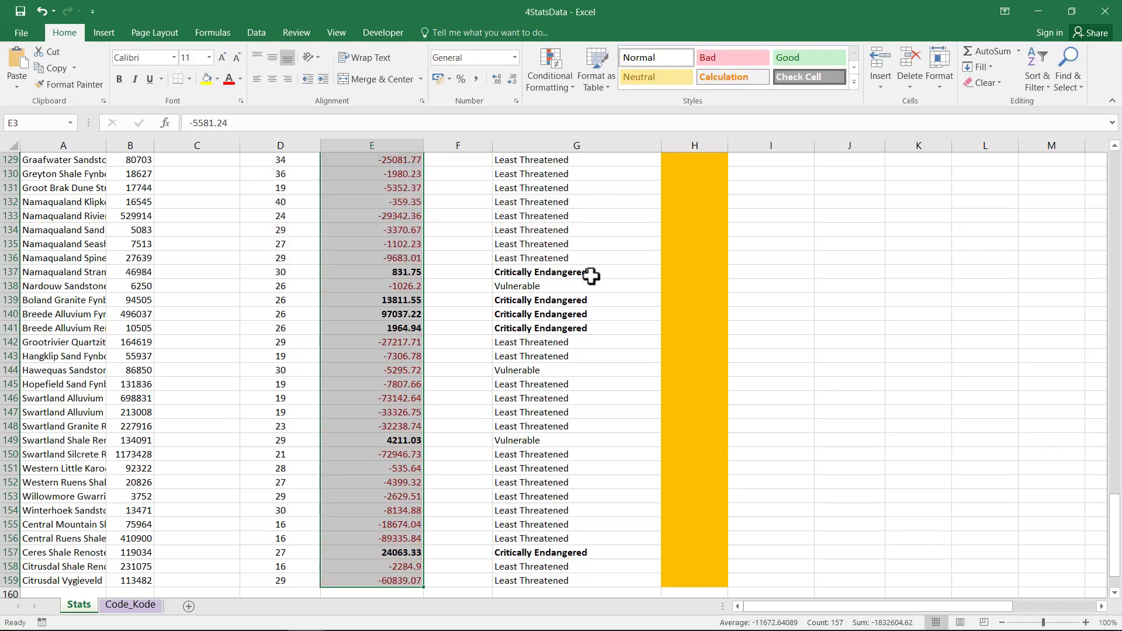
- Start a Greater Than 0 rule on column E using a custom format
{"action": "left_click", "coordinate": [567, 71]}
{"action": "mouse_move", "coordinate": [575, 106]}
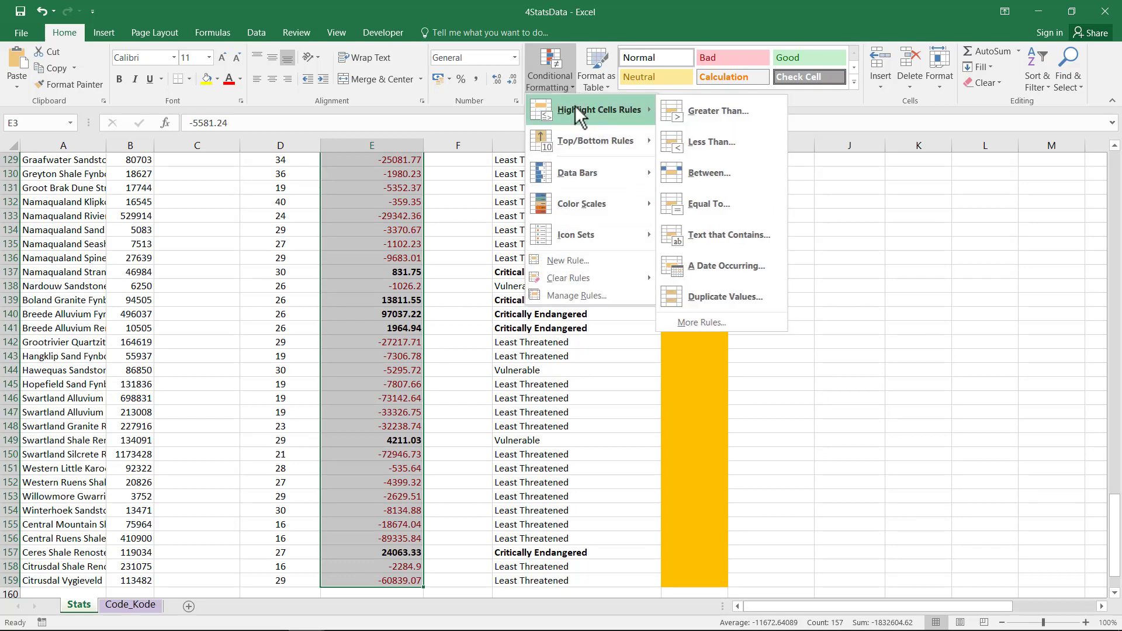
{"action": "left_click", "coordinate": [682, 105]}
{"action": "type", "text": "0"}
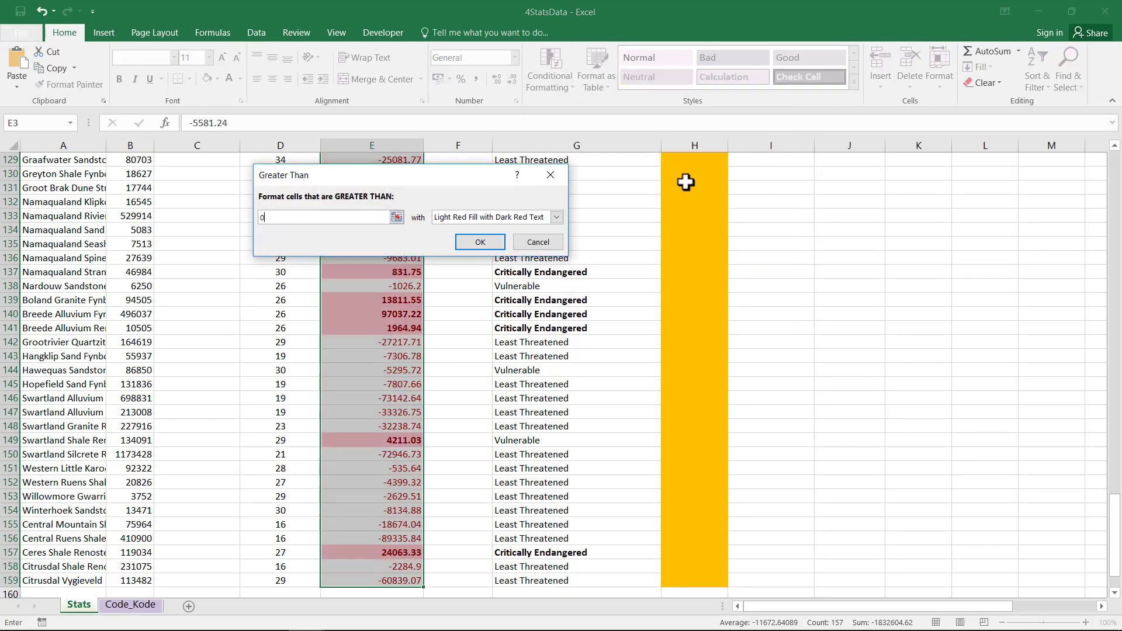
{"action": "left_click", "coordinate": [556, 216]}
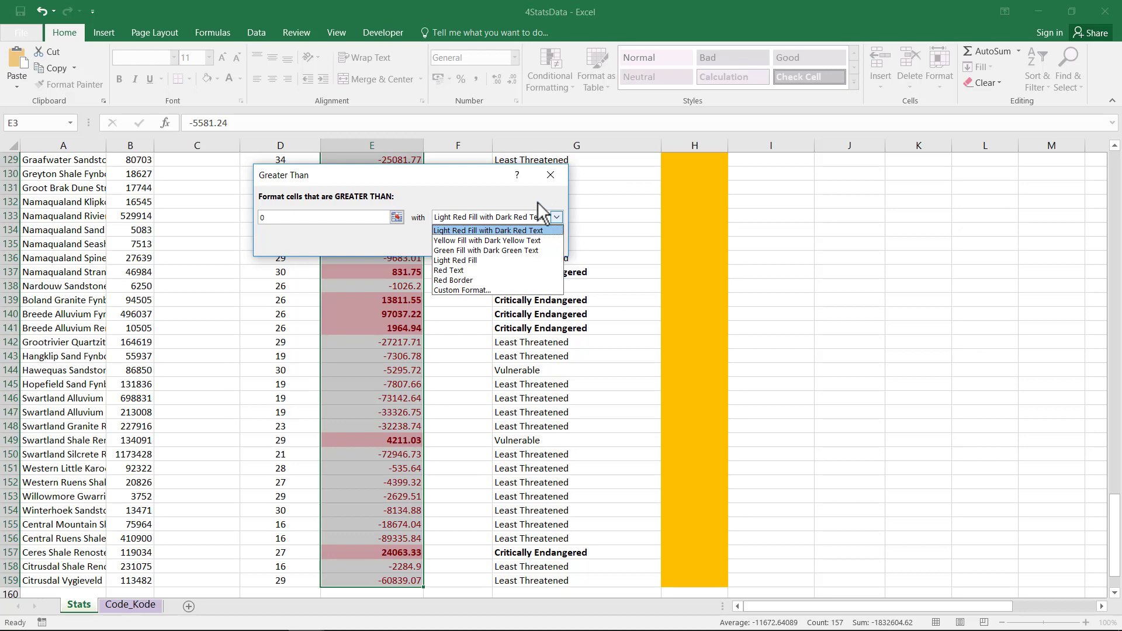
{"action": "left_click", "coordinate": [480, 290]}
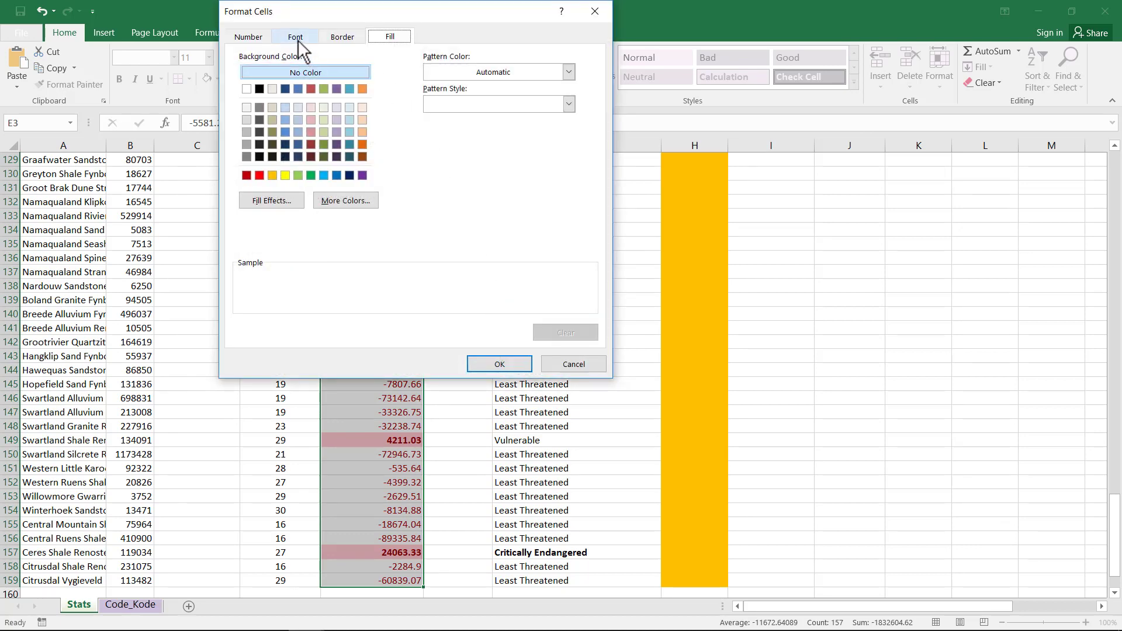
- Set the custom format's font colour to blue and apply the rule
{"action": "left_click", "coordinate": [296, 38]}
{"action": "left_click", "coordinate": [457, 162]}
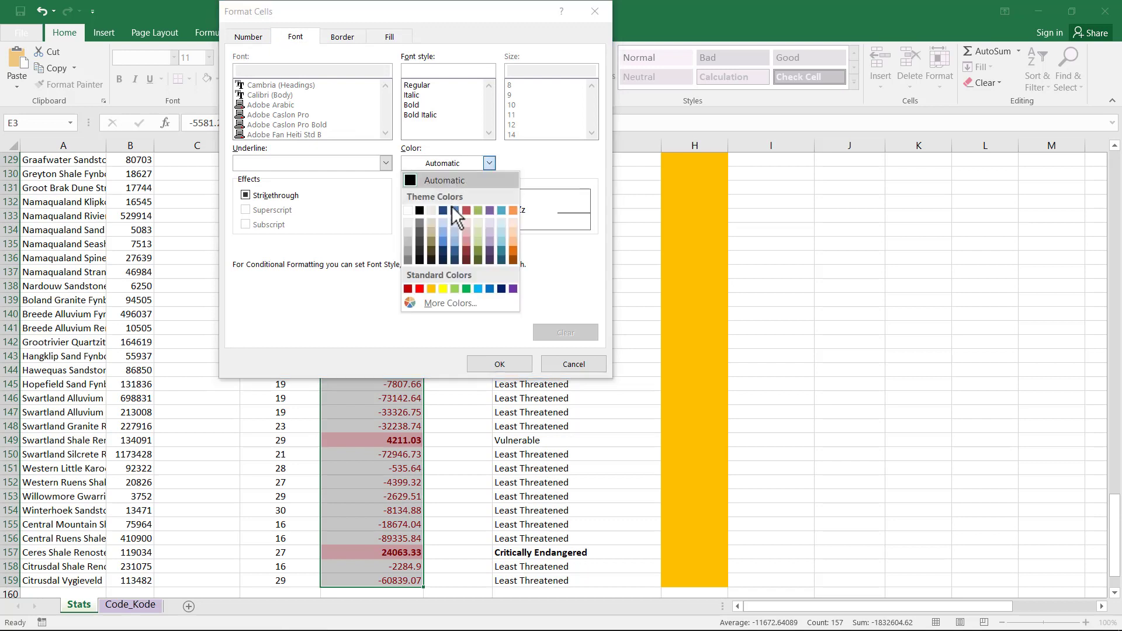
{"action": "left_click", "coordinate": [489, 289]}
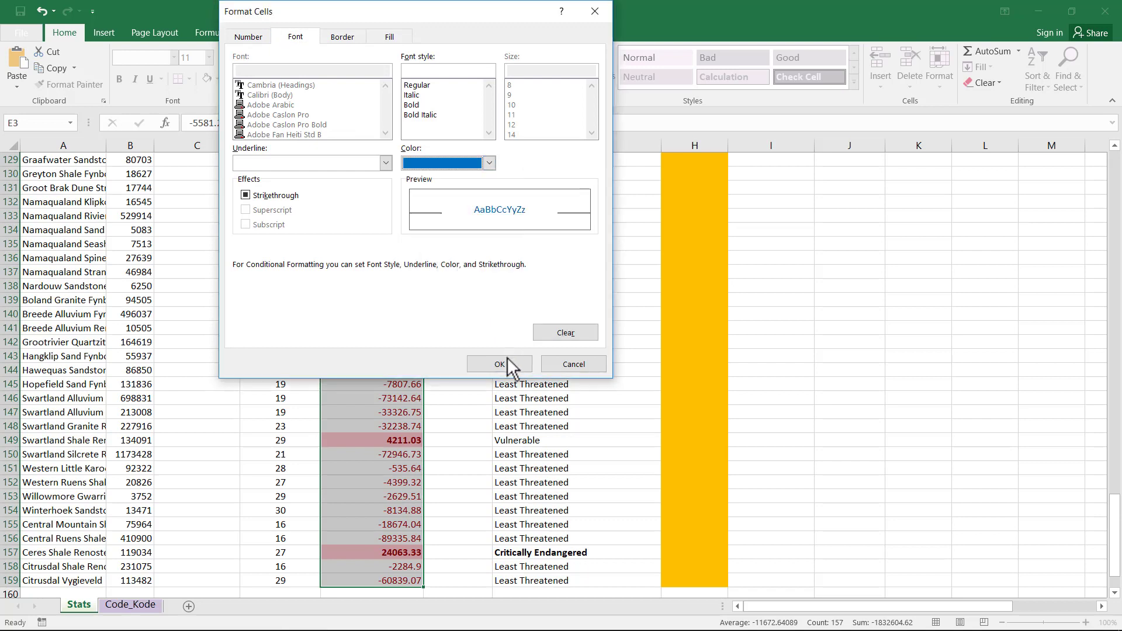
{"action": "left_click", "coordinate": [489, 163]}
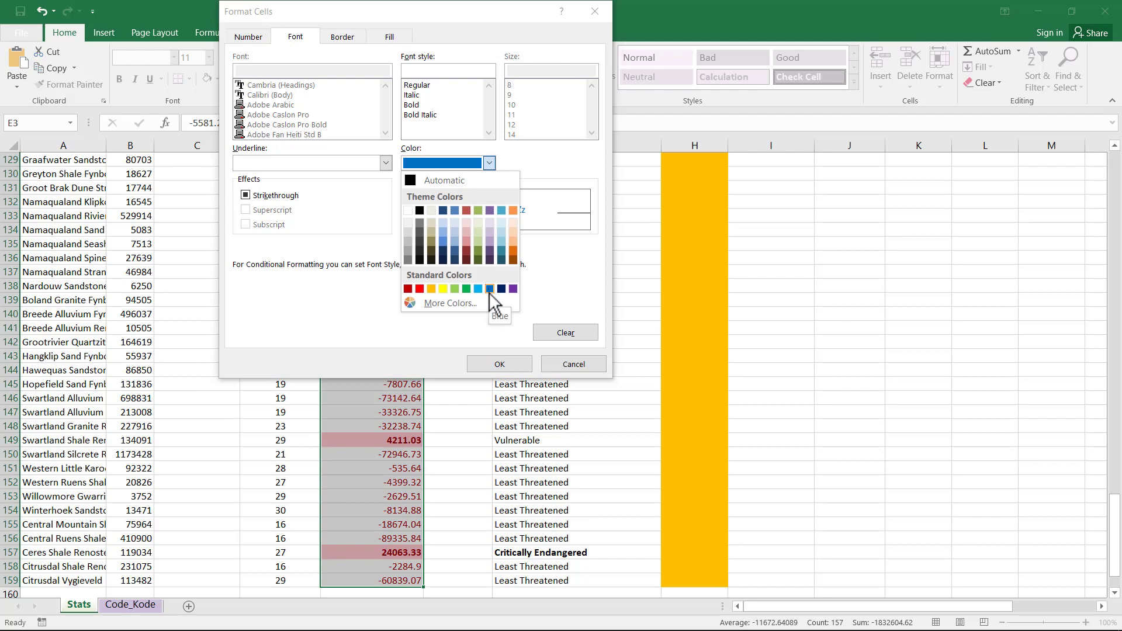
{"action": "left_click", "coordinate": [489, 288]}
{"action": "left_click", "coordinate": [499, 364]}
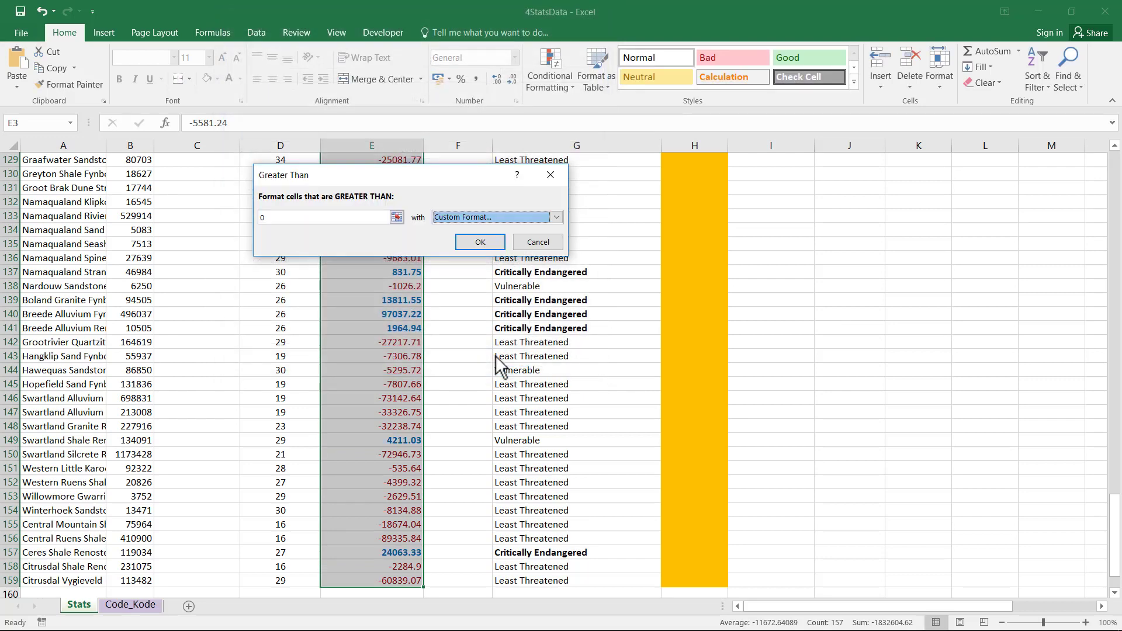
{"action": "left_click", "coordinate": [482, 240]}
{"action": "left_click", "coordinate": [535, 381]}
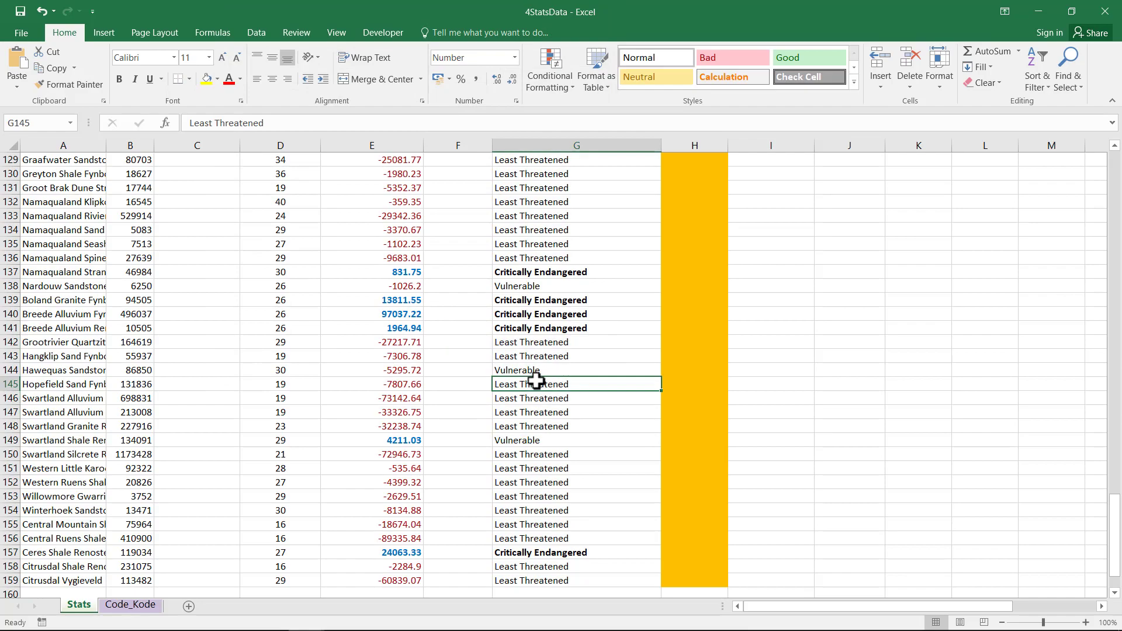
- Switch to the exercise PDF at the Mar 2016 question 3.3 task
{"action": "key", "text": "alt+Tab"}
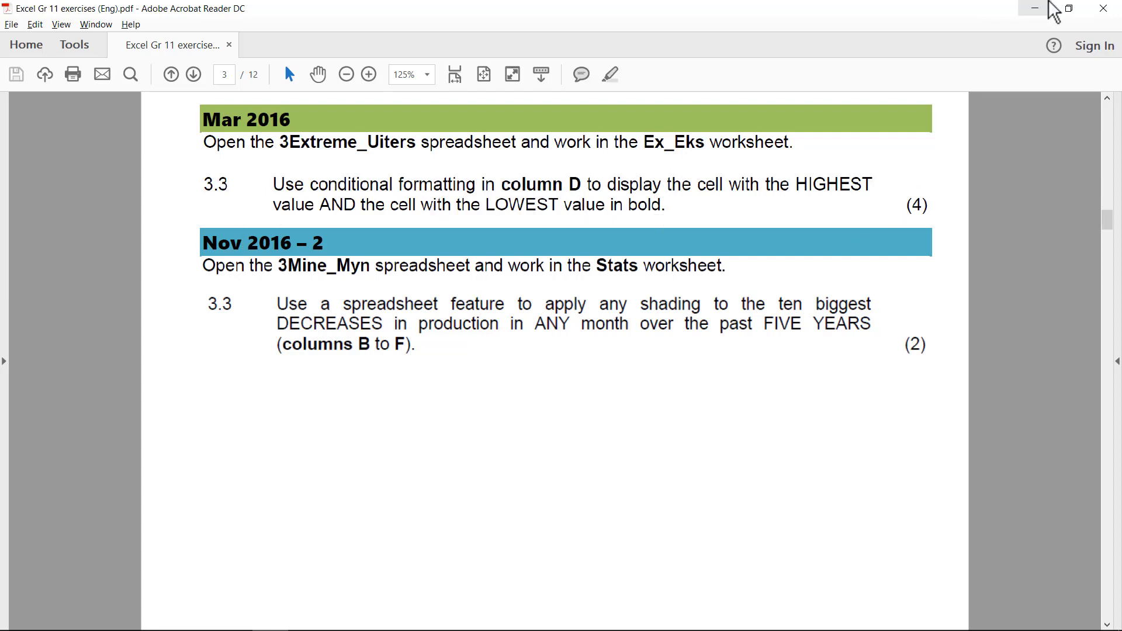
- Bring up 3Extreme_Uiters and select the temperature values D3 to D32
{"action": "left_click", "coordinate": [1044, 7]}
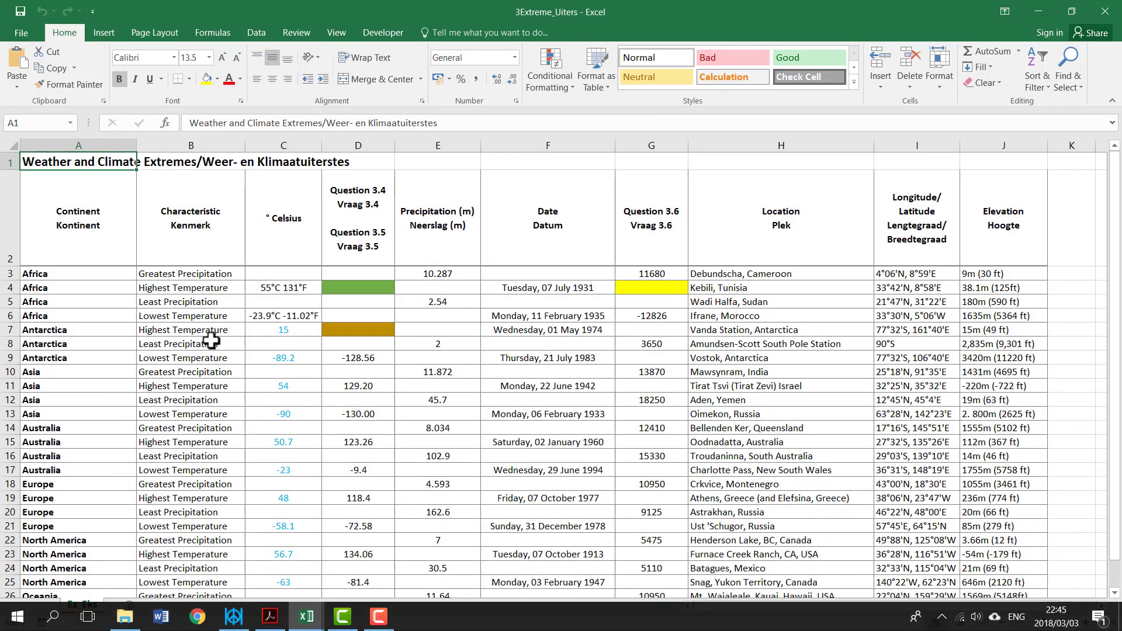
{"action": "left_click_drag", "start_coordinate": [363, 286], "coordinate": [340, 251]}
{"action": "left_click", "coordinate": [342, 274]}
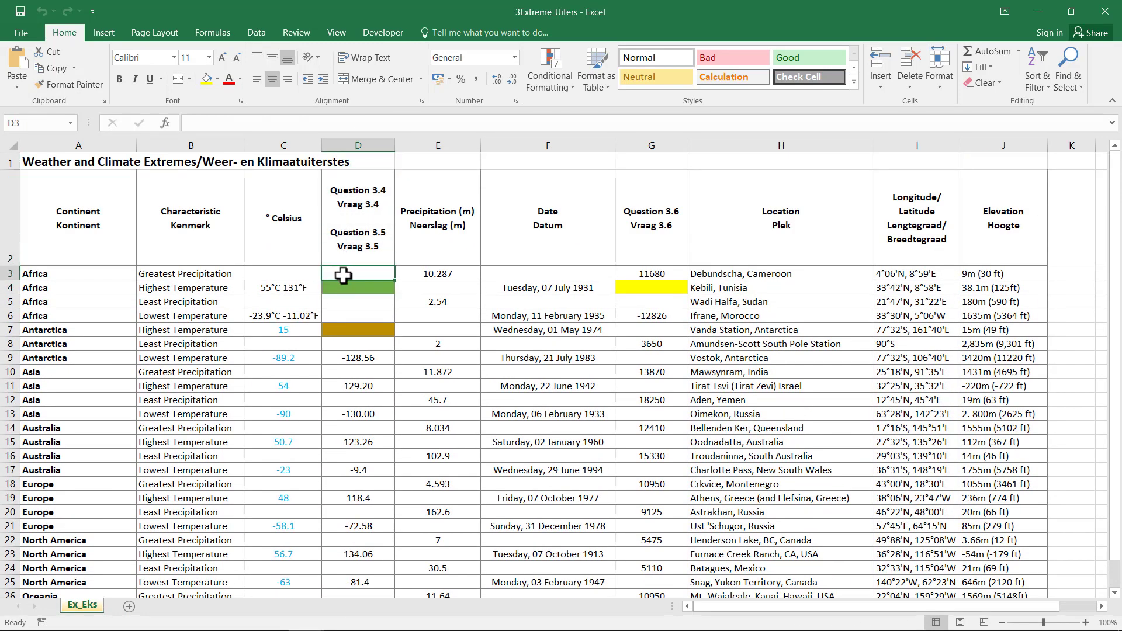
{"action": "key", "text": "shift+Down"}
{"action": "key", "text": "shift+Down"}
{"action": "key", "text": "shift+Down"}
{"action": "key", "text": "shift+Down"}
{"action": "key", "text": "shift+Down"}
{"action": "key", "text": "shift+Down"}
{"action": "key", "text": "shift+Down"}
{"action": "key", "text": "shift+Down"}
{"action": "key", "text": "shift+Down"}
{"action": "key", "text": "shift+Down"}
{"action": "key", "text": "shift+Down"}
{"action": "key", "text": "shift+Down"}
{"action": "key", "text": "shift+Down"}
{"action": "key", "text": "shift+Down"}
{"action": "key", "text": "shift+Down"}
{"action": "key", "text": "shift+Down"}
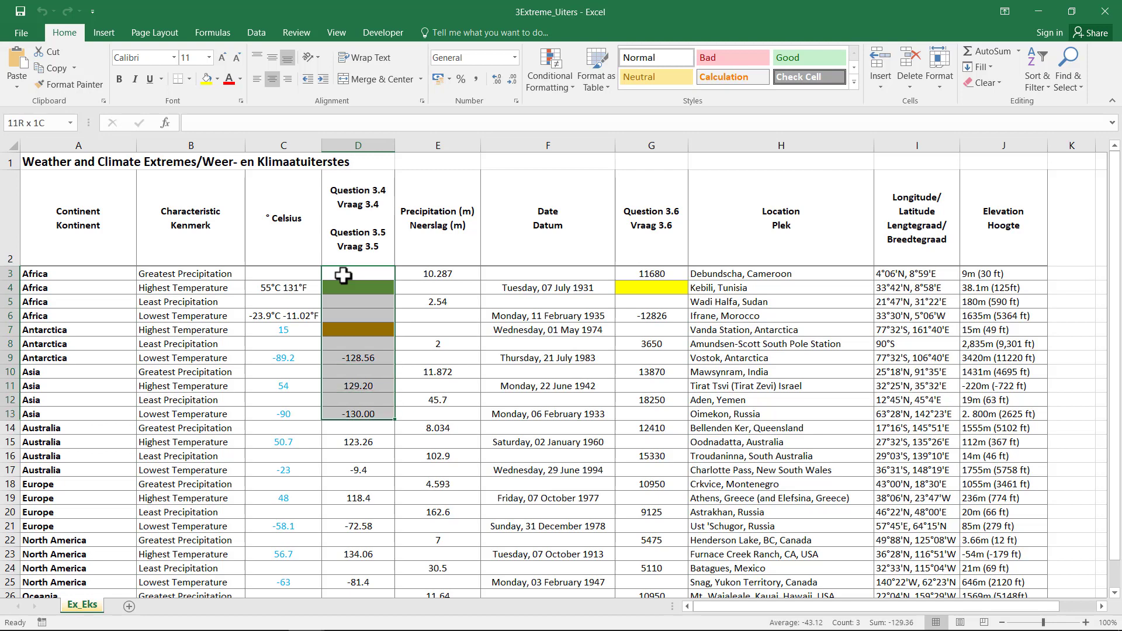
{"action": "left_click_drag", "start_coordinate": [343, 275], "coordinate": [385, 561]}
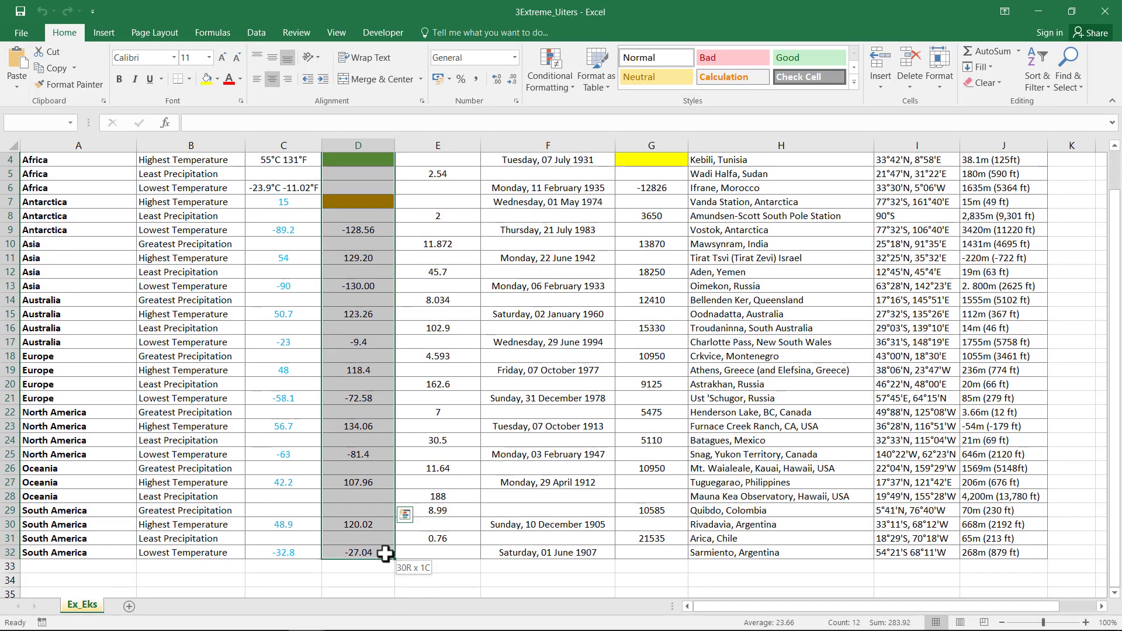
{"action": "scroll", "coordinate": [404, 512], "scroll_direction": "up", "scroll_amount": 1}
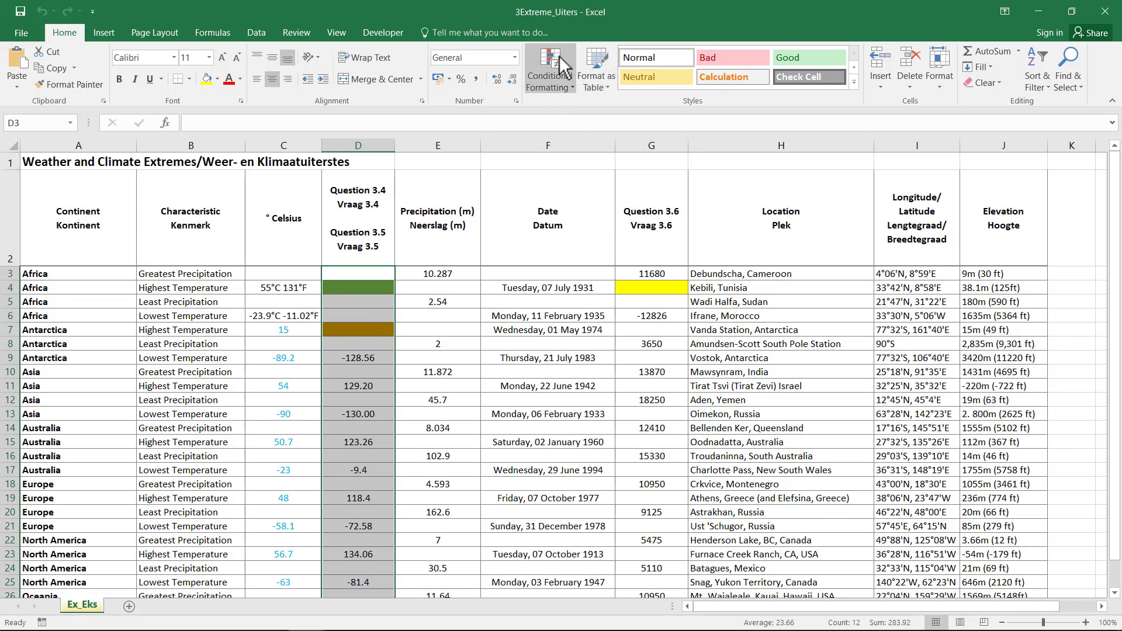
- Add a Top 1 conditional formatting rule to column D that shows the highest value, 134.06, in bold
{"action": "left_click", "coordinate": [549, 73]}
{"action": "mouse_move", "coordinate": [634, 103]}
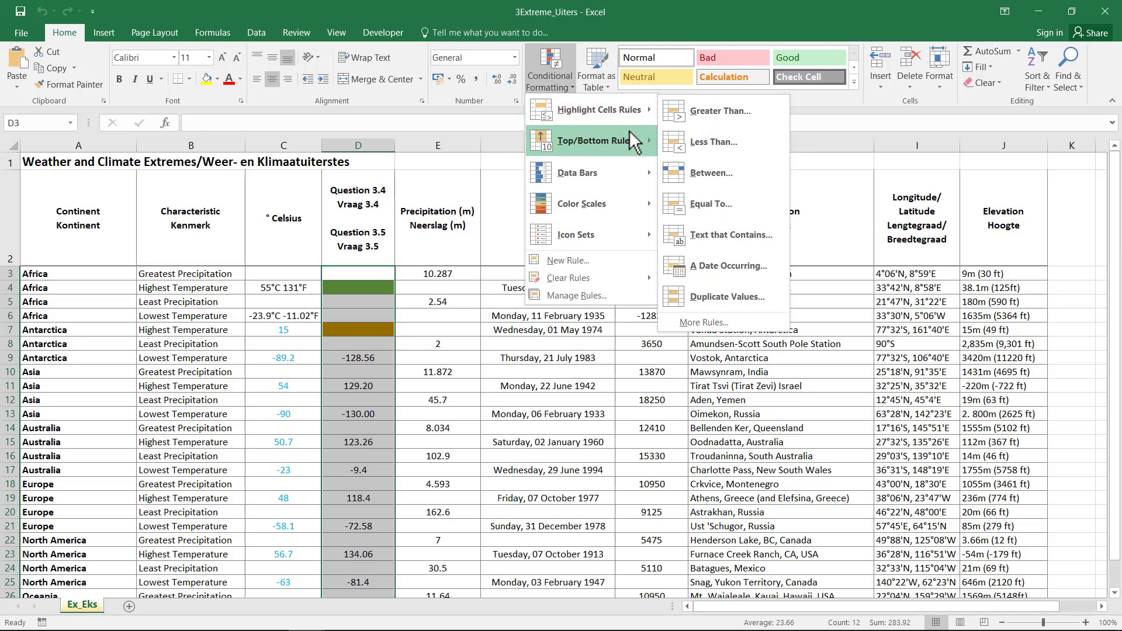
{"action": "mouse_move", "coordinate": [632, 142]}
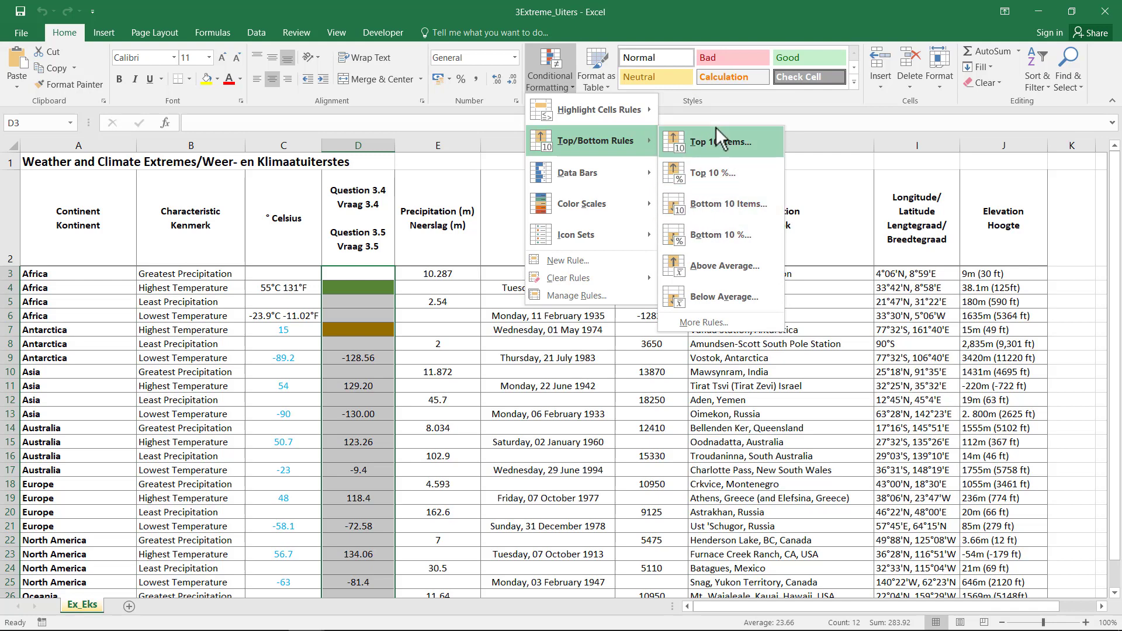
{"action": "left_click", "coordinate": [728, 318]}
{"action": "left_click", "coordinate": [355, 249]}
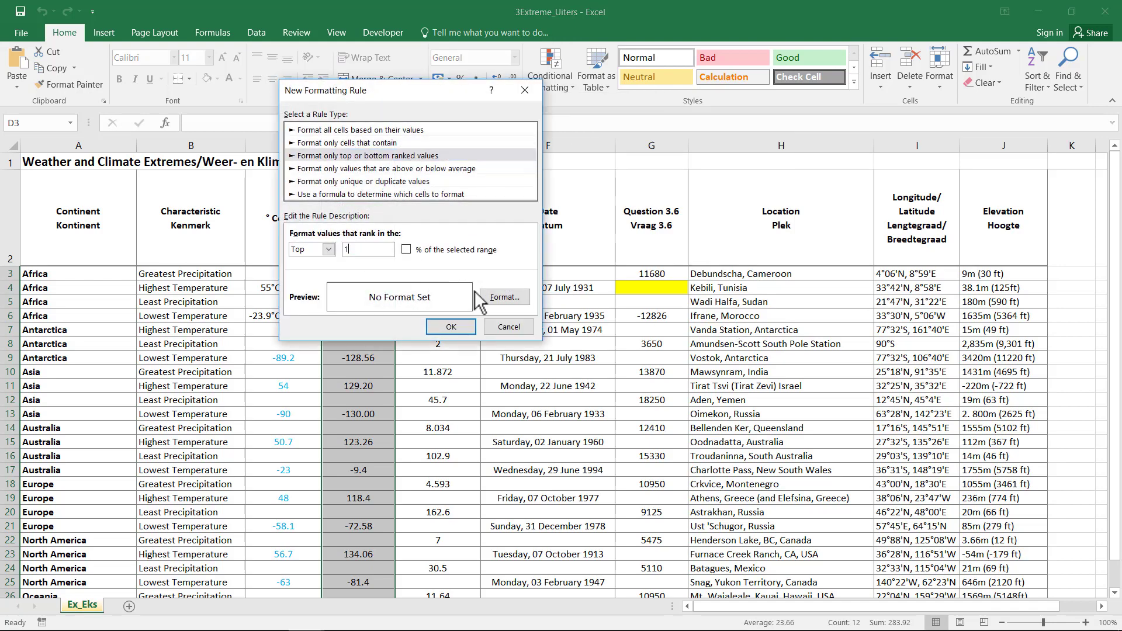
{"action": "left_click", "coordinate": [499, 296]}
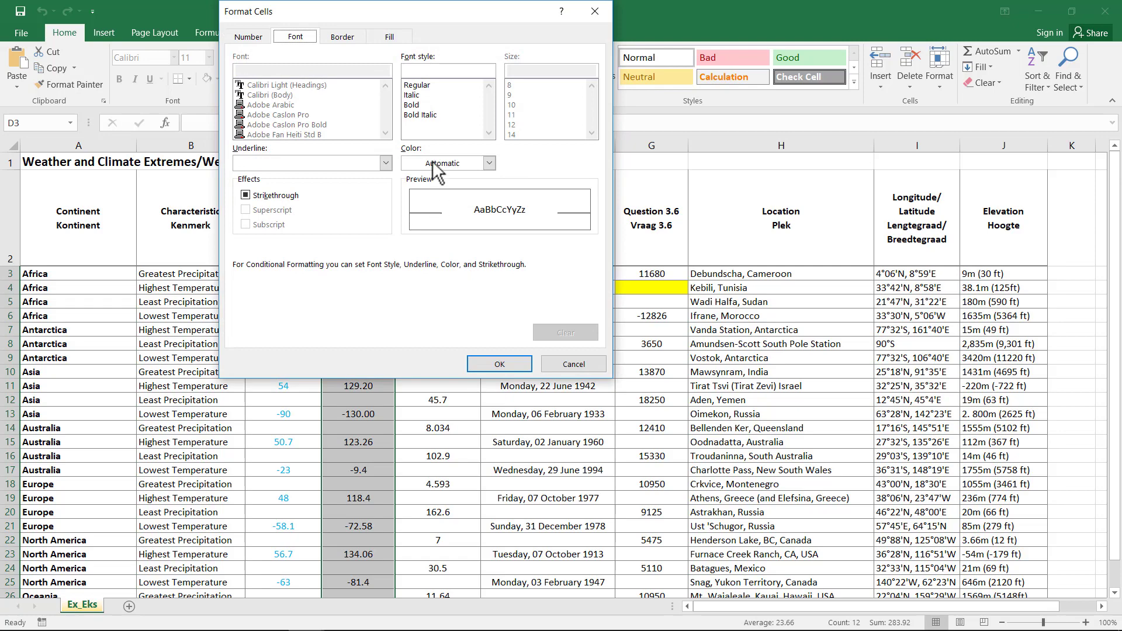
{"action": "left_click", "coordinate": [410, 106]}
{"action": "left_click", "coordinate": [503, 363]}
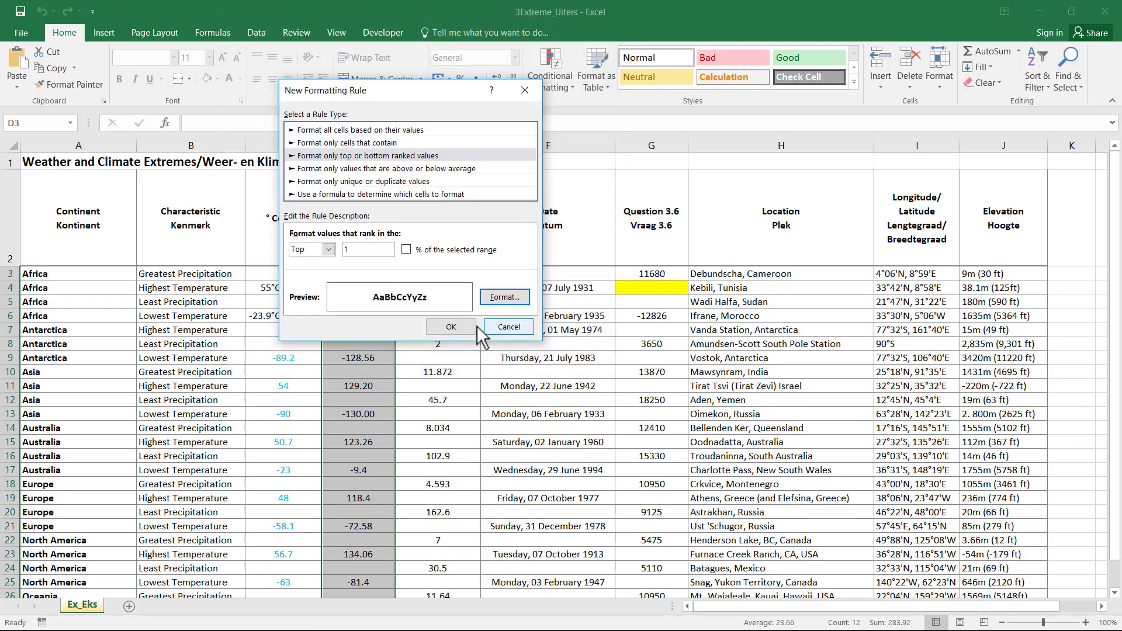
{"action": "left_click", "coordinate": [451, 326]}
- Add a Bottom 1 rule to column D that shows the lowest value, -130.00, in bold
{"action": "scroll", "coordinate": [415, 438], "scroll_direction": "down", "scroll_amount": 3}
{"action": "scroll", "coordinate": [417, 446], "scroll_direction": "up", "scroll_amount": 1}
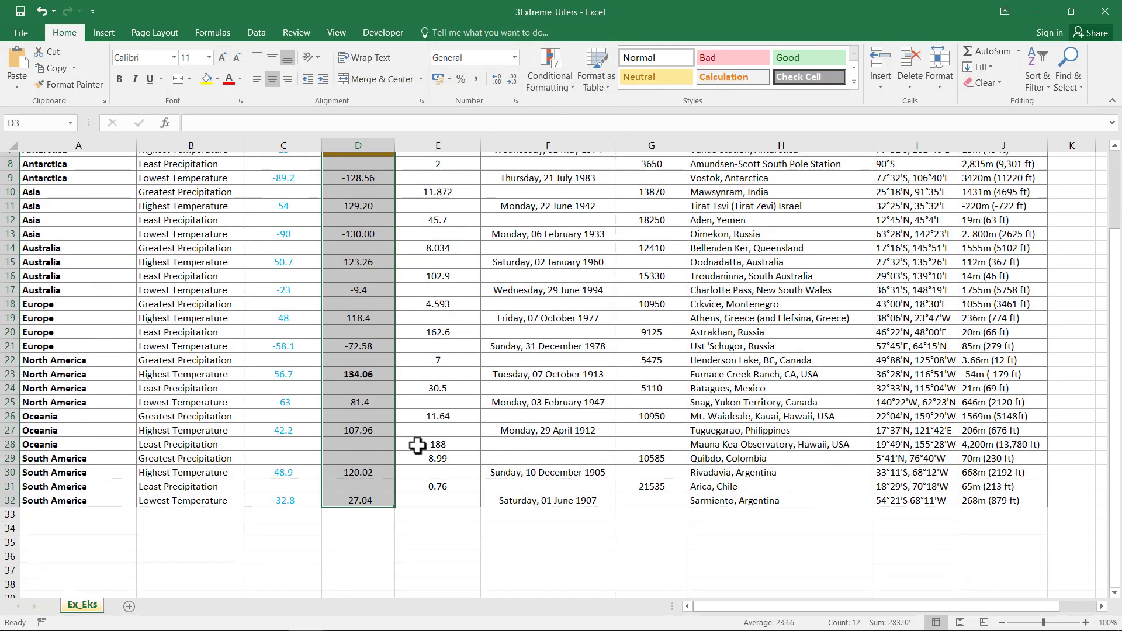
{"action": "left_click", "coordinate": [550, 79]}
{"action": "mouse_move", "coordinate": [568, 140]}
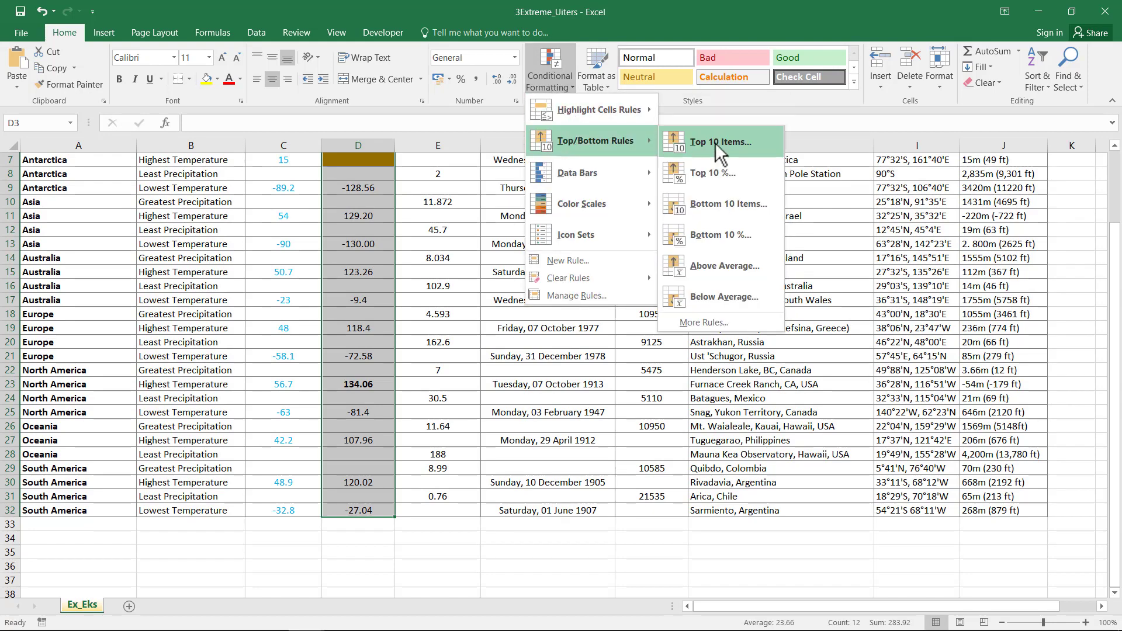
{"action": "left_click", "coordinate": [703, 318]}
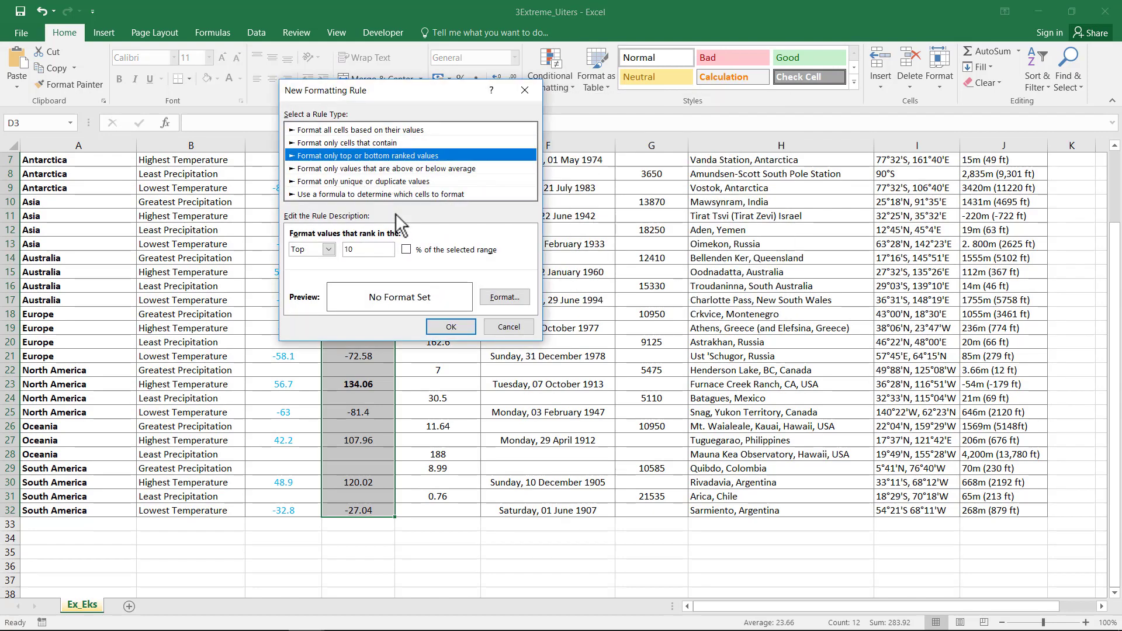
{"action": "left_click", "coordinate": [328, 249]}
{"action": "left_click", "coordinate": [304, 271]}
{"action": "double_click", "coordinate": [349, 249]}
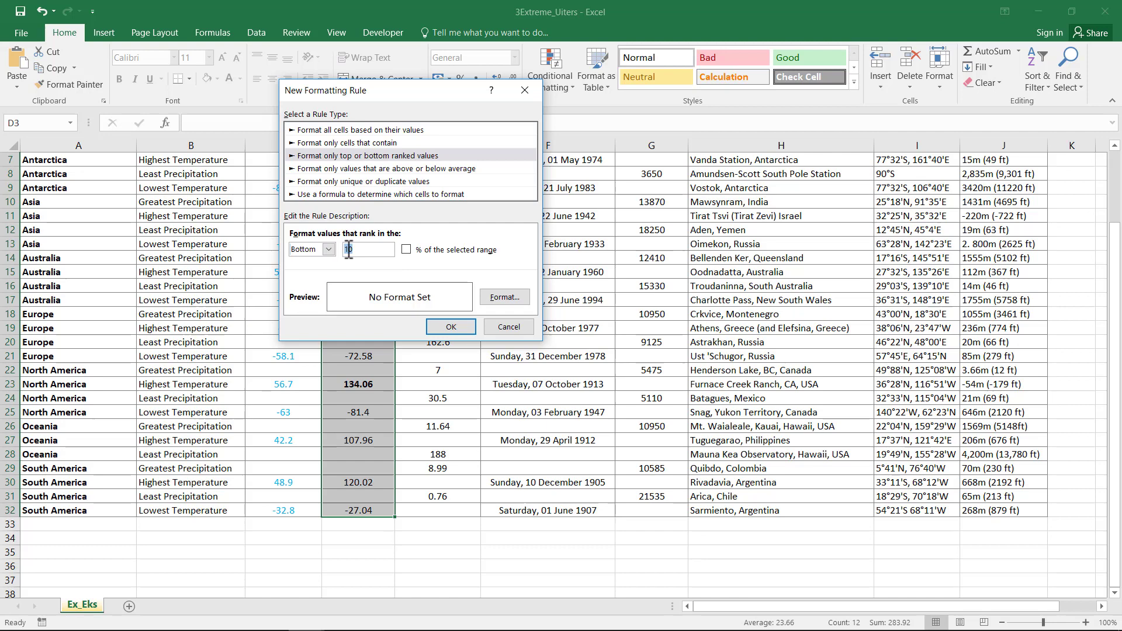
{"action": "left_click", "coordinate": [496, 298]}
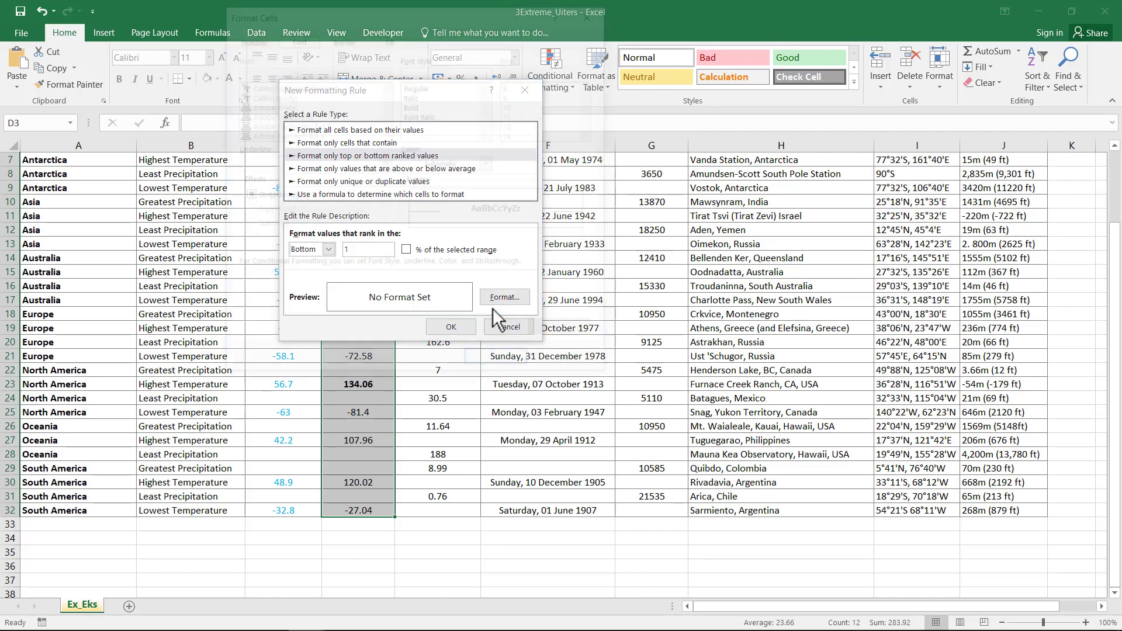
{"action": "left_click", "coordinate": [418, 106]}
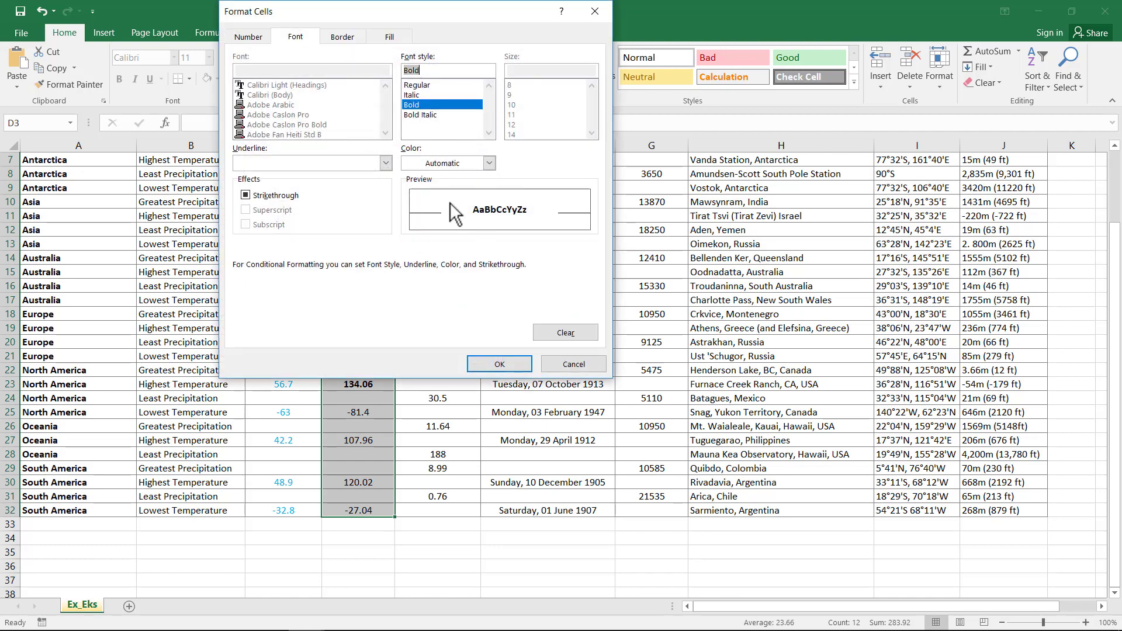
{"action": "left_click", "coordinate": [498, 364]}
{"action": "left_click", "coordinate": [464, 329]}
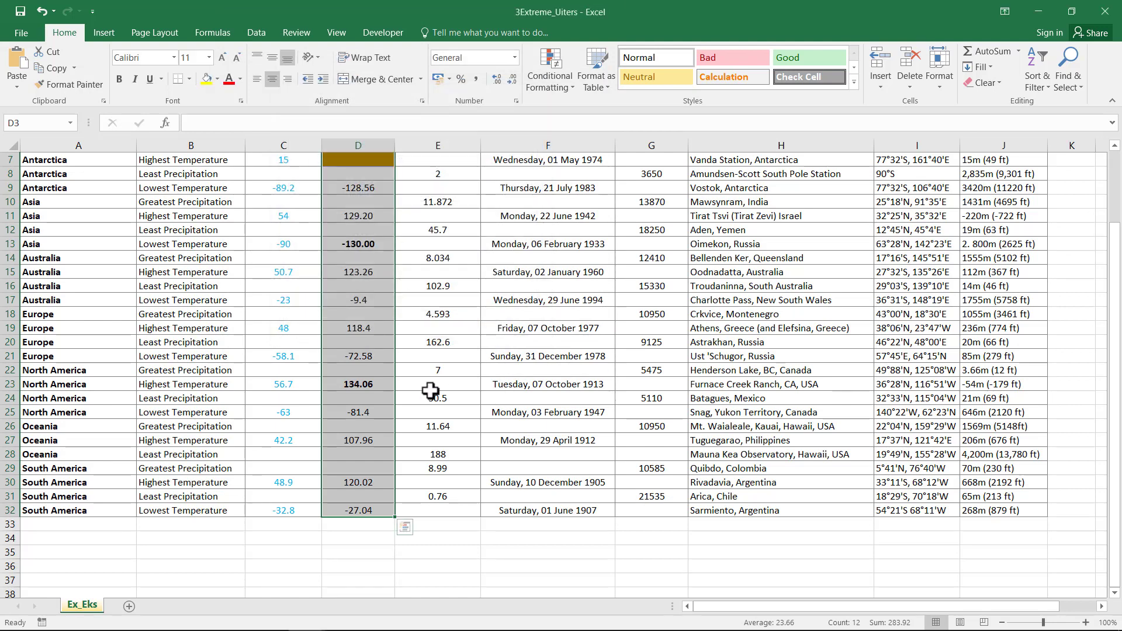
- Check the Top 1 and Bottom 1 rules for column D in the Conditional Formatting Rules Manager
{"action": "scroll", "coordinate": [420, 380], "scroll_direction": "up", "scroll_amount": 2}
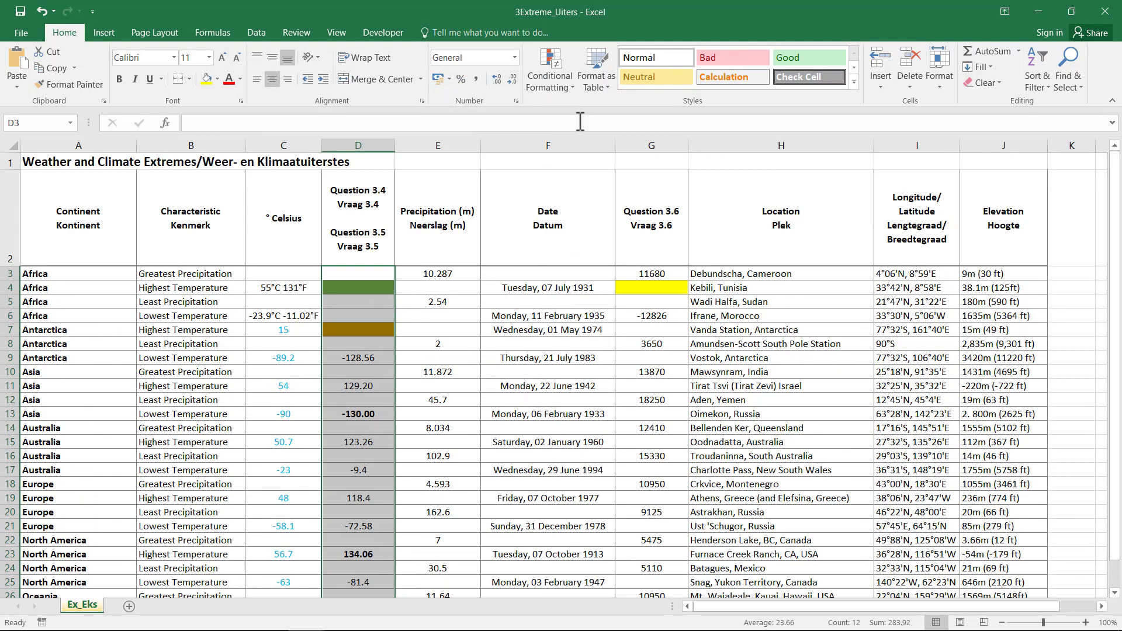
{"action": "left_click", "coordinate": [560, 68]}
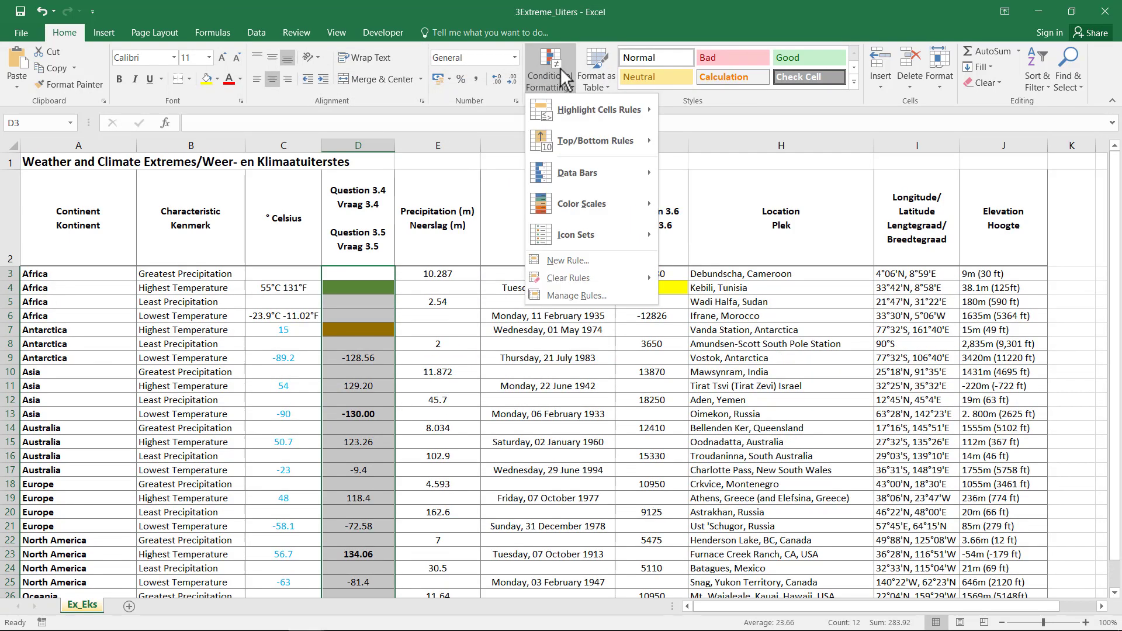
{"action": "left_click", "coordinate": [581, 292]}
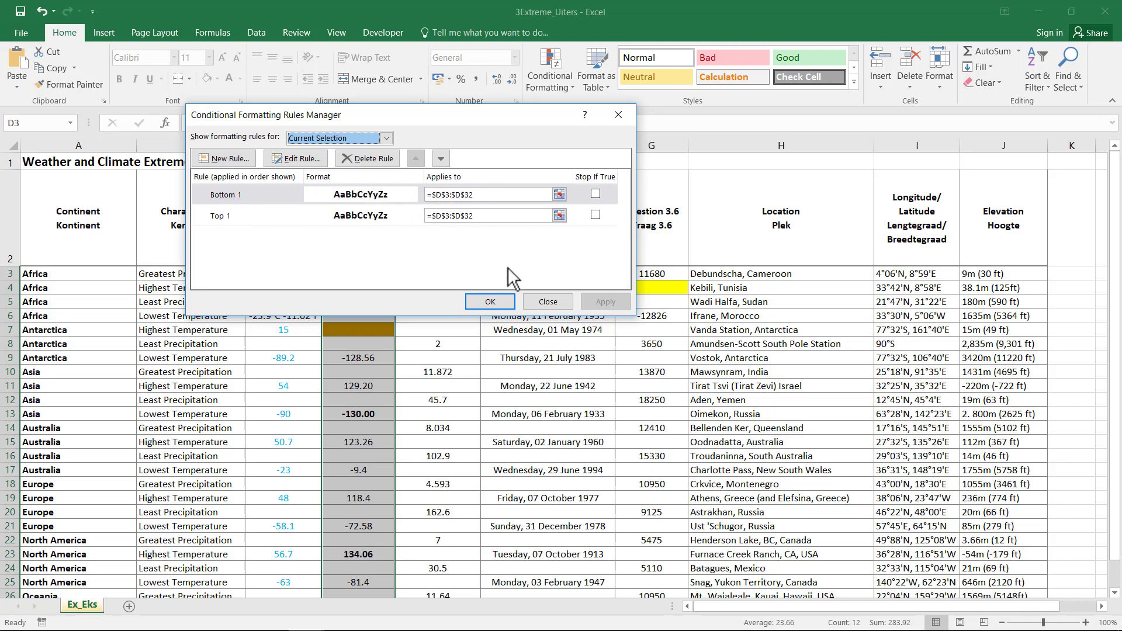
{"action": "left_click", "coordinate": [489, 302]}
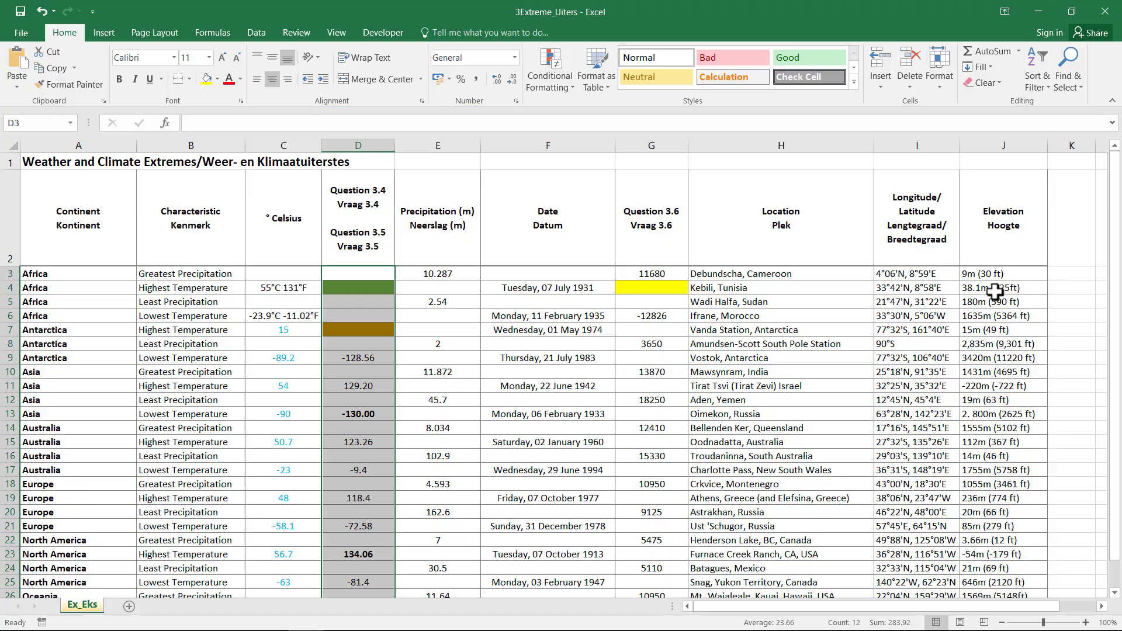
- Bring up the exercise PDF to read task 3.3 on shading the ten biggest production decreases
{"action": "key", "text": "alt+Tab"}
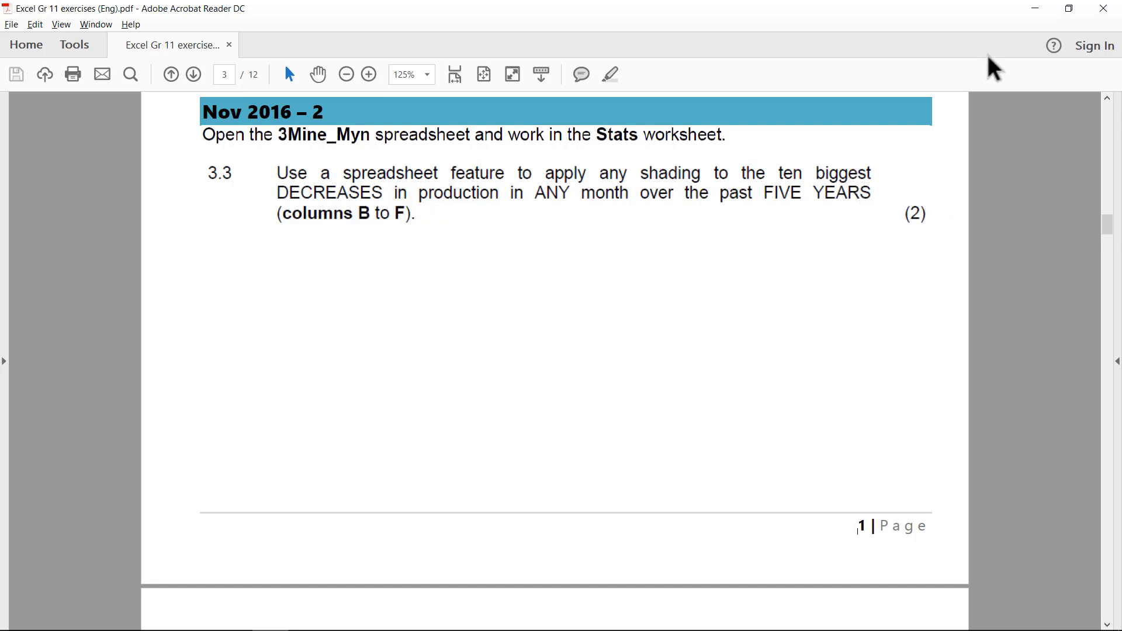
- Minimize the PDF and select the 2011–2015 monthly change figures in B3:F14 on the 3Mine_Myn Stats sheet
{"action": "left_click", "coordinate": [1048, 14]}
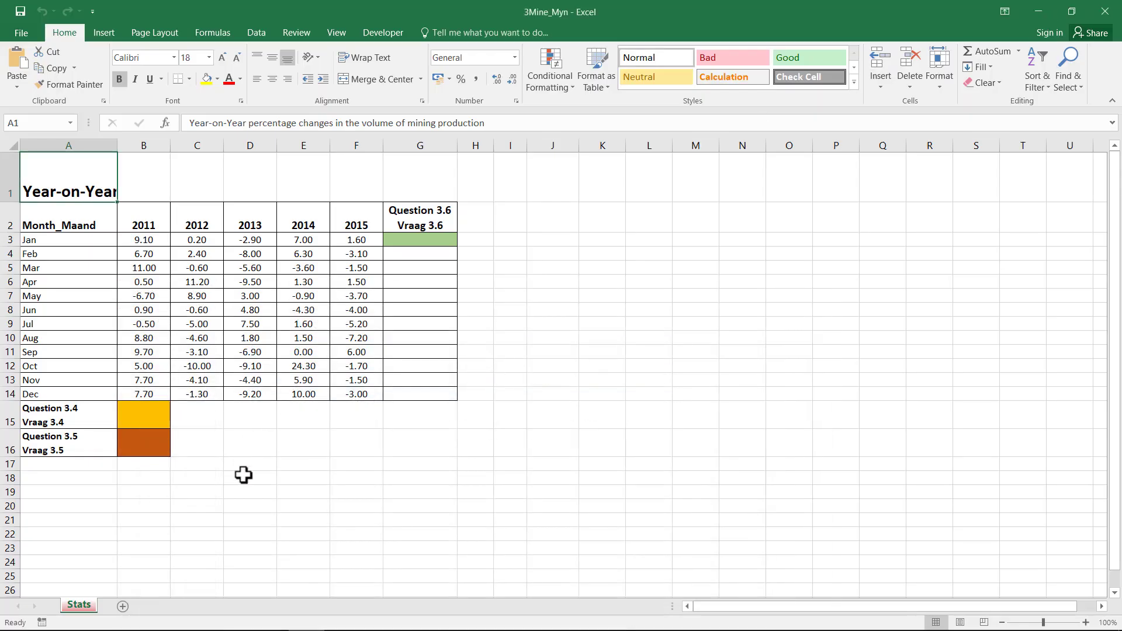
{"action": "left_click_drag", "start_coordinate": [143, 145], "coordinate": [374, 146]}
{"action": "left_click", "coordinate": [354, 240]}
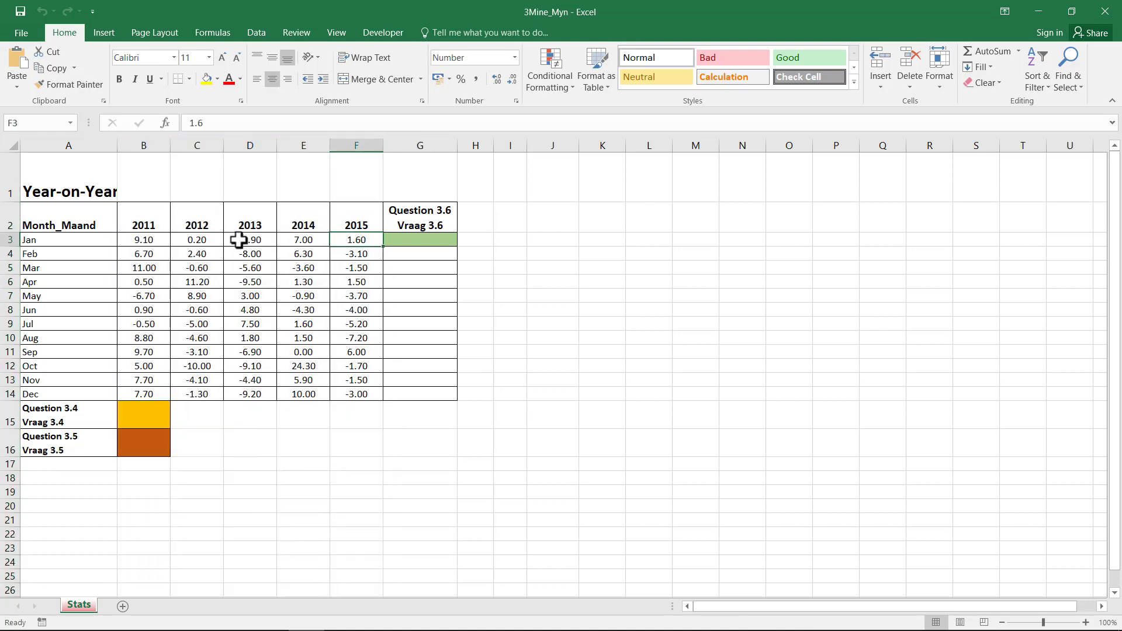
{"action": "left_click_drag", "start_coordinate": [61, 219], "coordinate": [78, 391]}
{"action": "left_click", "coordinate": [144, 222]}
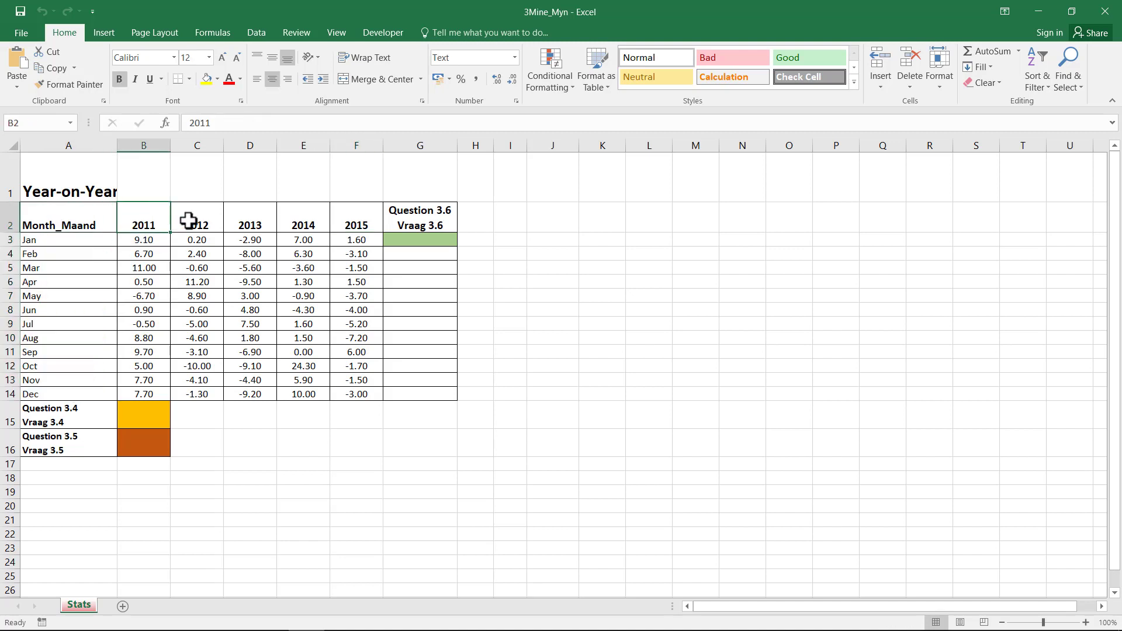
{"action": "left_click", "coordinate": [192, 222]}
{"action": "left_click", "coordinate": [249, 222]}
{"action": "left_click", "coordinate": [313, 223]}
{"action": "left_click", "coordinate": [359, 222]}
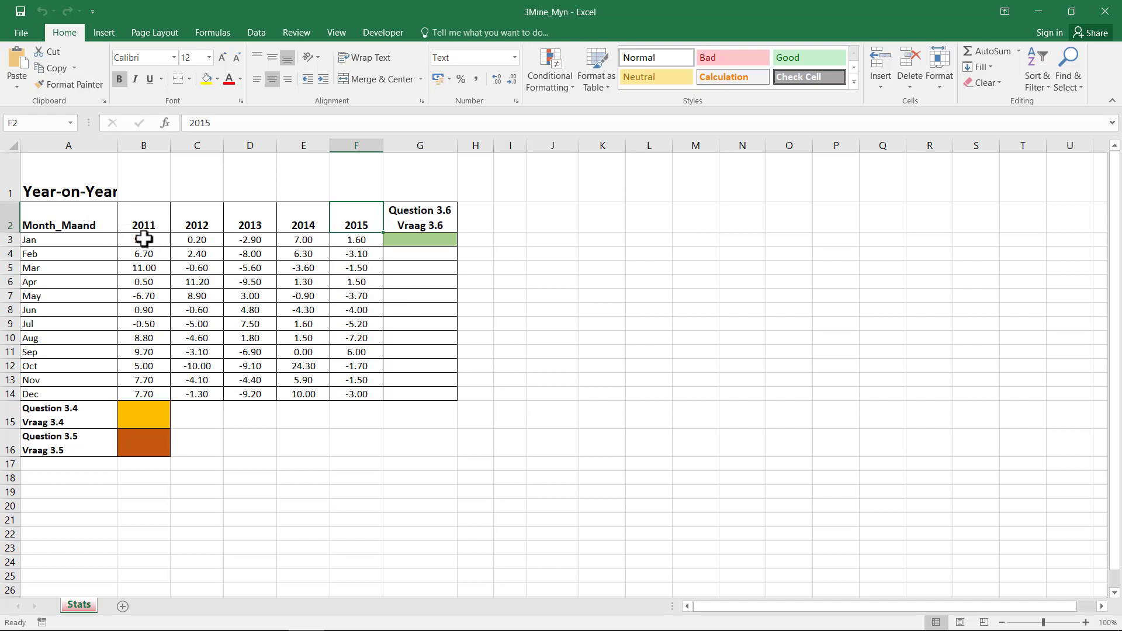
{"action": "left_click_drag", "start_coordinate": [144, 239], "coordinate": [385, 396]}
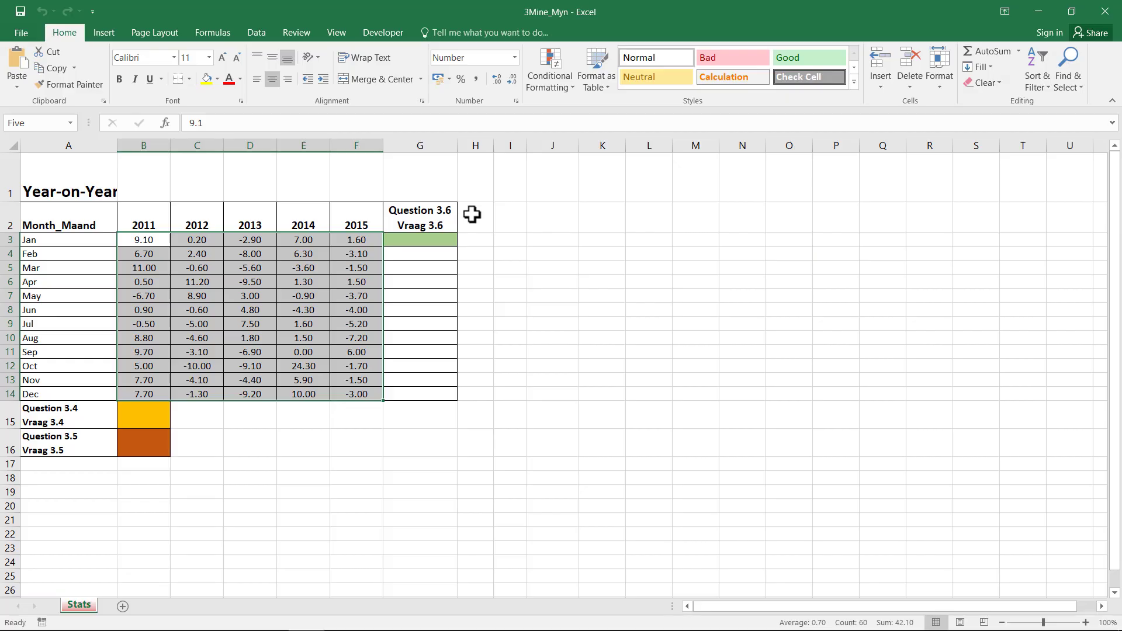
- Apply a Bottom 10 Items rule to B3:F14 with Light Red Fill with Dark Red Text
{"action": "key", "text": "alt+Tab"}
{"action": "left_click", "coordinate": [549, 65]}
{"action": "mouse_move", "coordinate": [562, 148]}
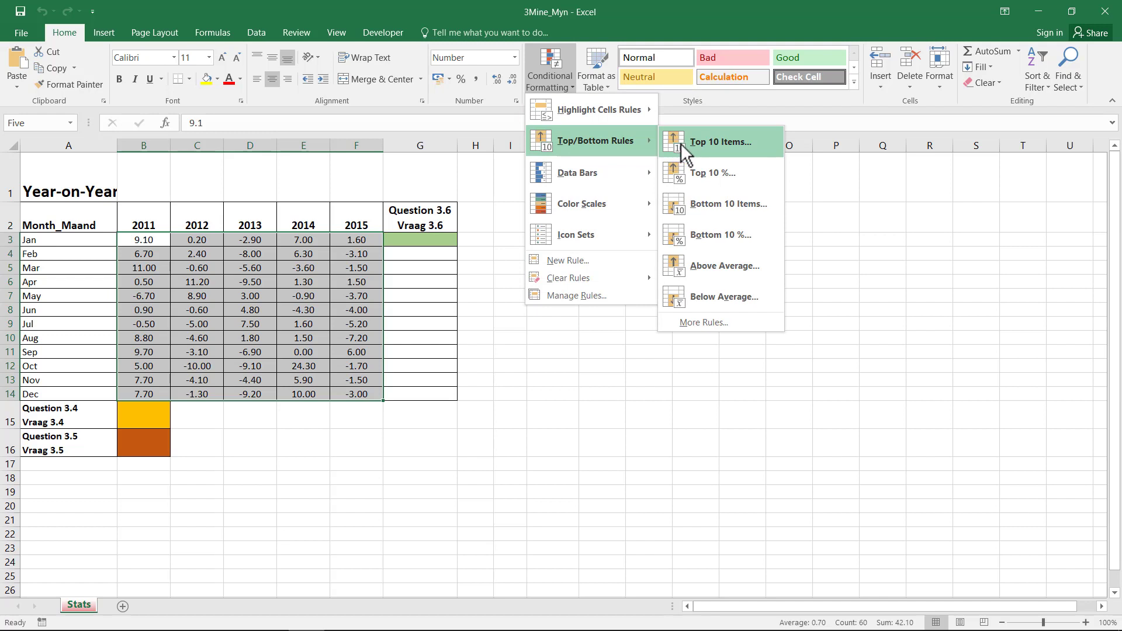
{"action": "left_click", "coordinate": [703, 201]}
{"action": "left_click_drag", "start_coordinate": [402, 149], "coordinate": [490, 151]}
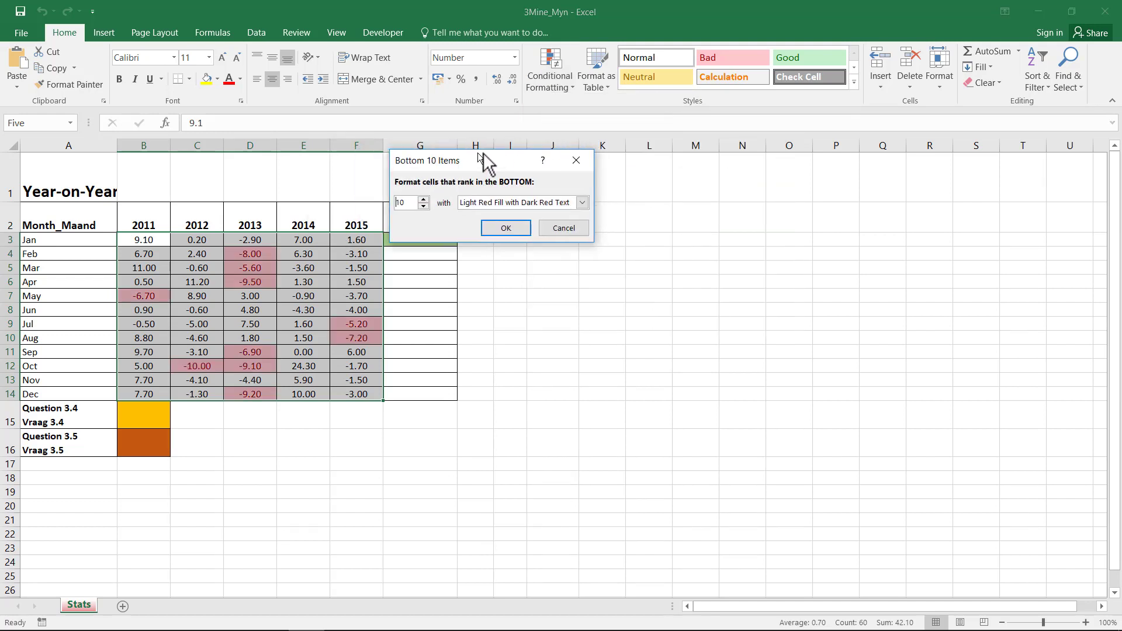